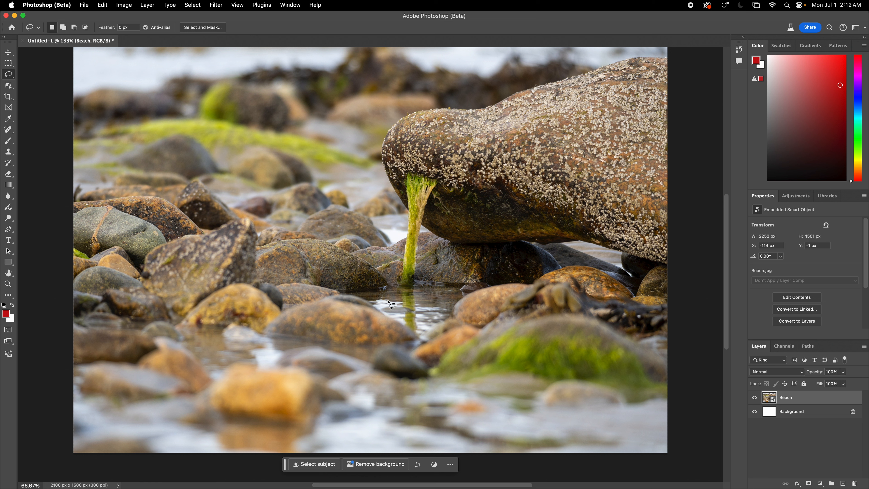
# - Lasso a small patch of the water reflection and generate a 'Lady standing' fill
pyautogui.moveTo(390, 301)
pyautogui.mouseDown()
pyautogui.moveTo(415, 311)
pyautogui.moveTo(430, 302)
pyautogui.moveTo(387, 289)
pyautogui.moveTo(391, 302)
pyautogui.mouseUp()
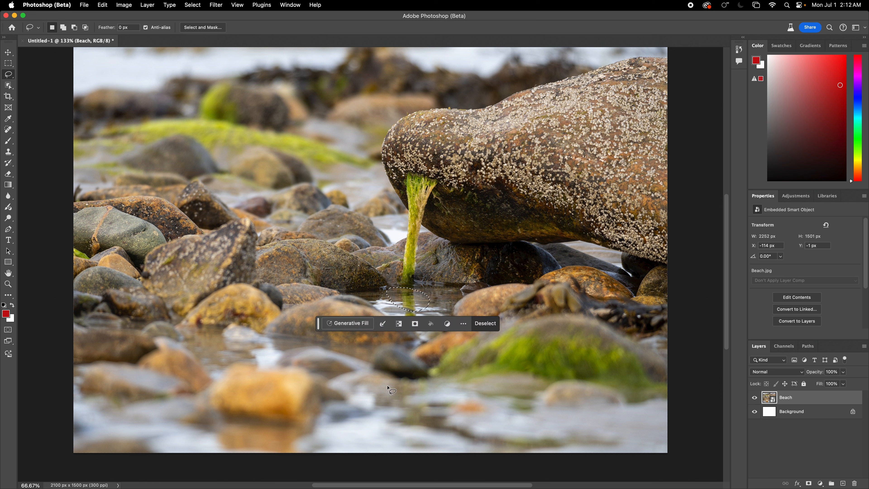
pyautogui.click(359, 325)
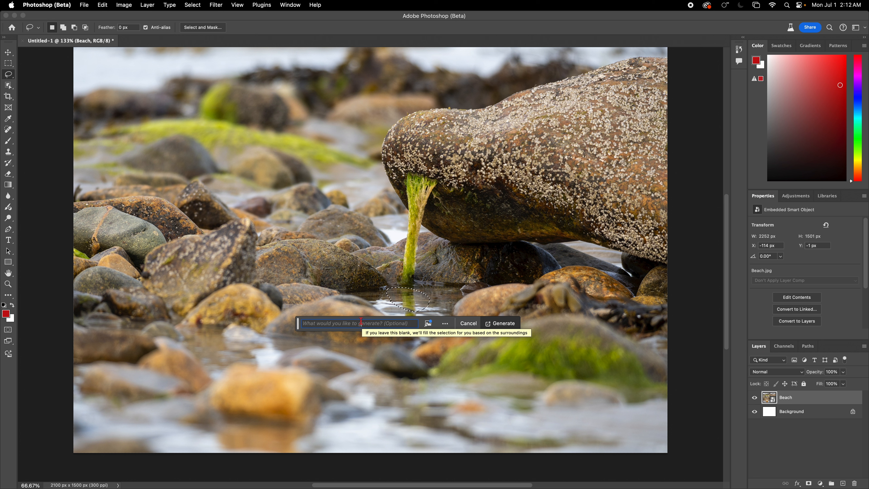
pyautogui.tripleClick(361, 321)
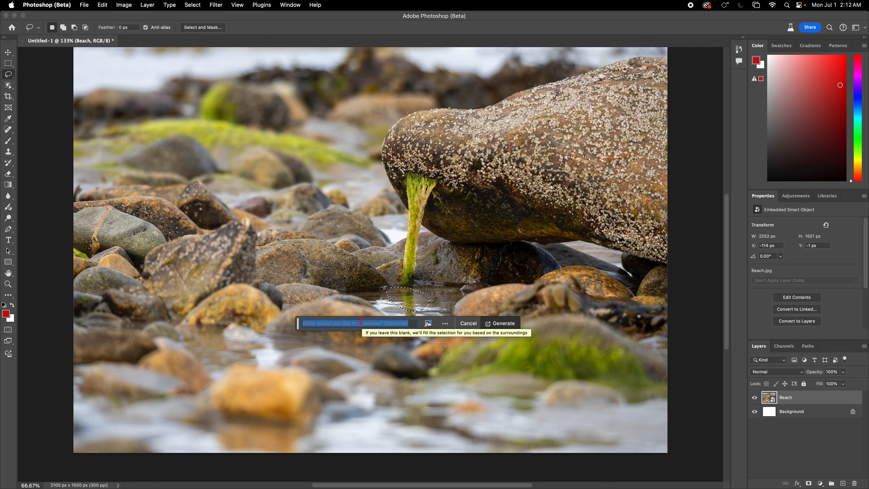
pyautogui.write('Lady sta')
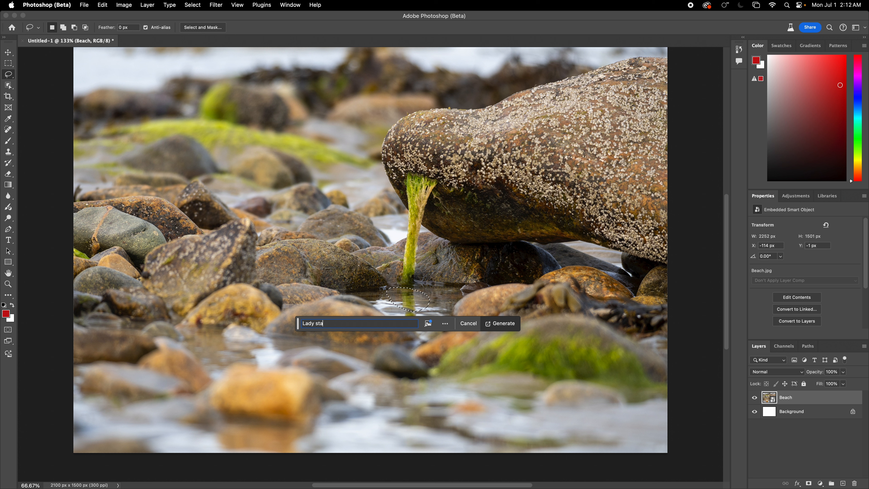
pyautogui.write('nding')
pyautogui.press('Return')
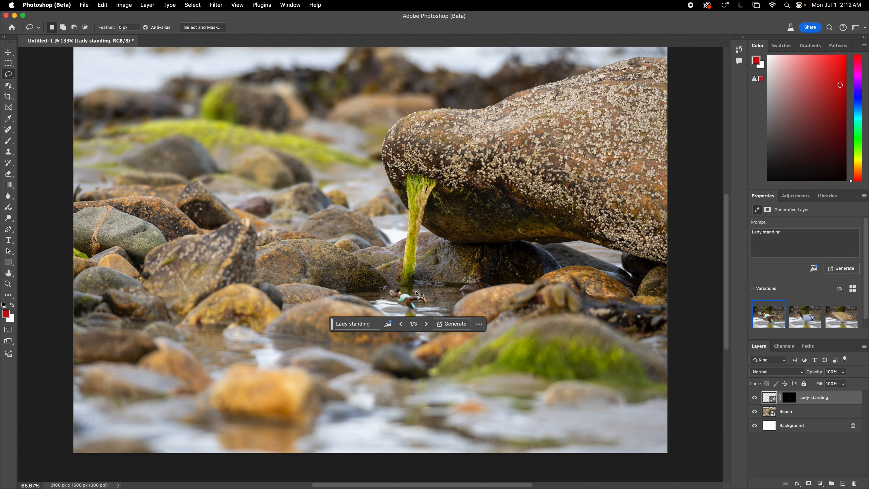
# - Cycle through the three variations and keep the second one, the small bird
pyautogui.click(427, 324)
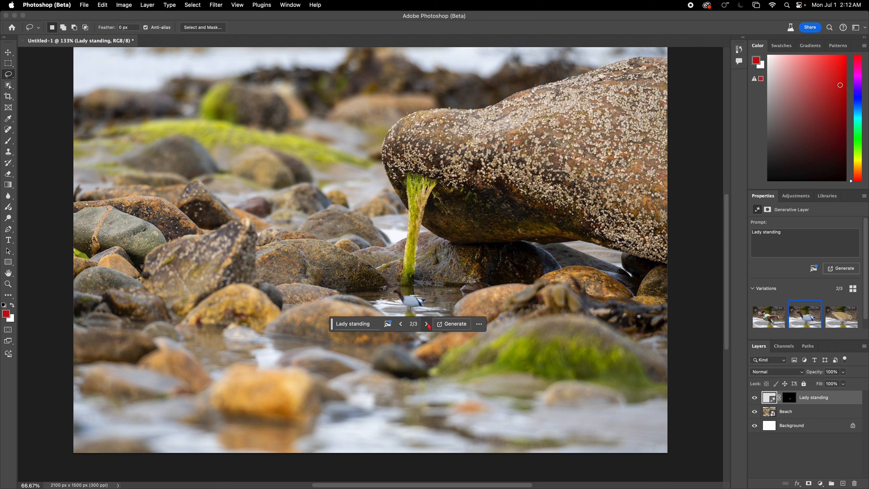
pyautogui.click(427, 323)
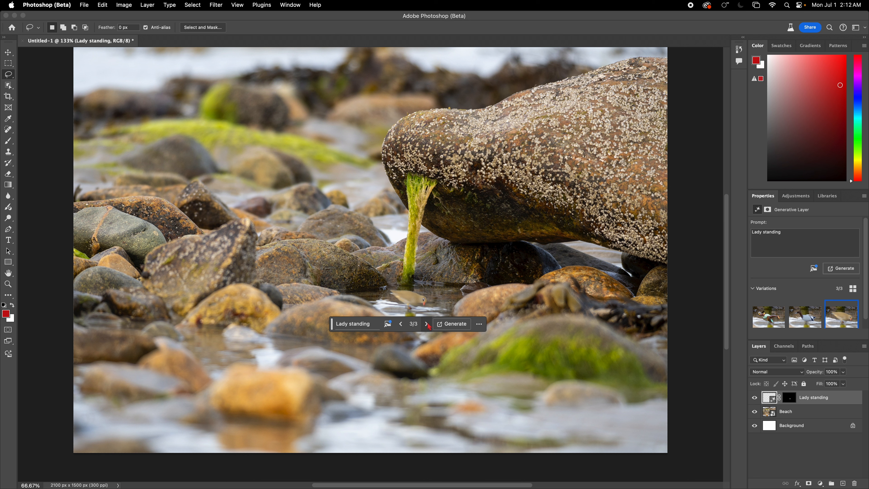
pyautogui.click(427, 324)
pyautogui.click(427, 324)
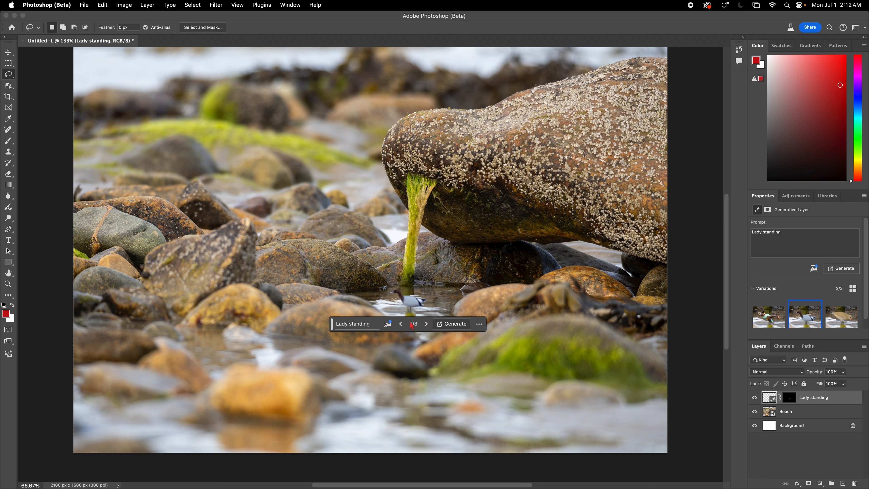
pyautogui.click(335, 324)
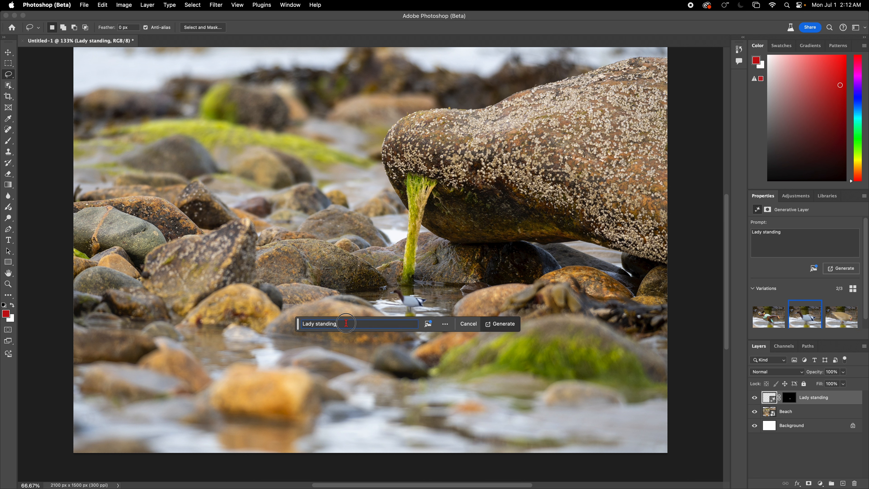
# - Replace the prompt with 'Cat in water', regenerate, and show cat variation 3 of 6
pyautogui.doubleClick(348, 322)
pyautogui.tripleClick(348, 323)
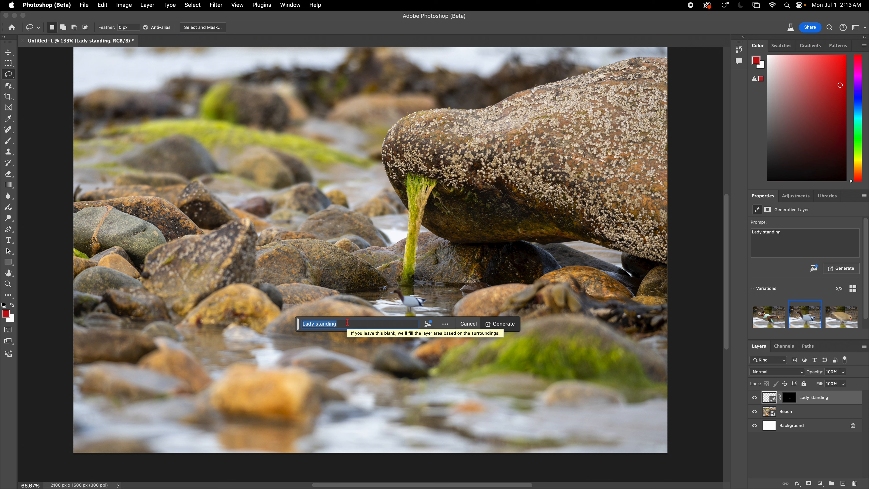
pyautogui.write('Cat in water')
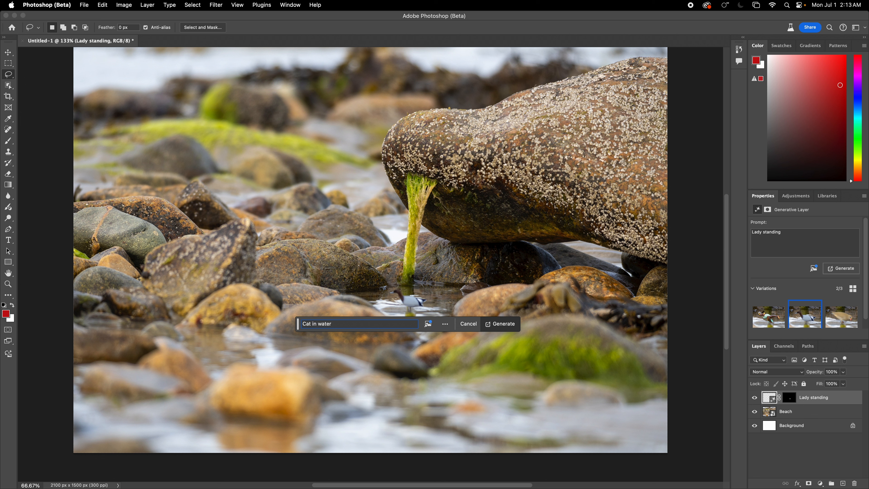
pyautogui.press('Return')
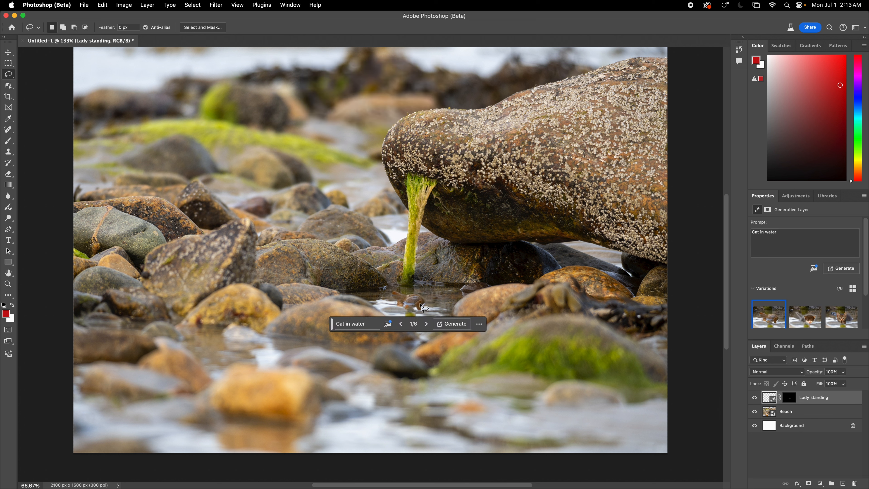
pyautogui.click(426, 326)
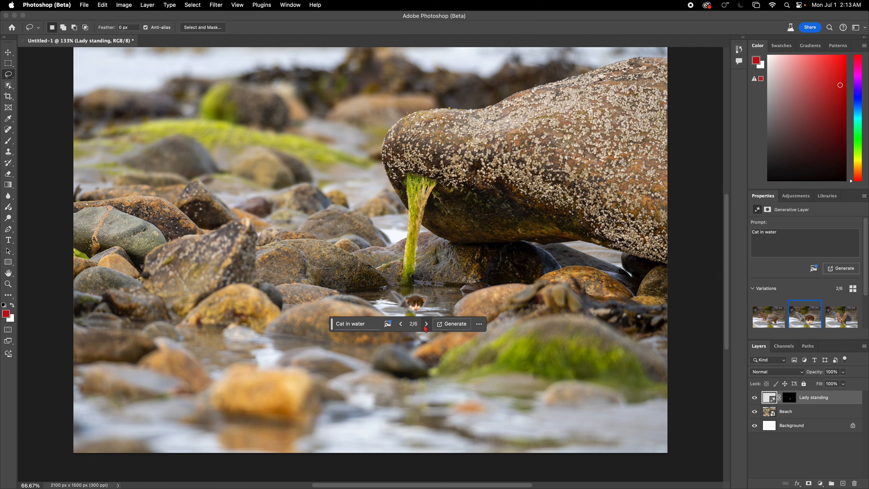
pyautogui.click(426, 324)
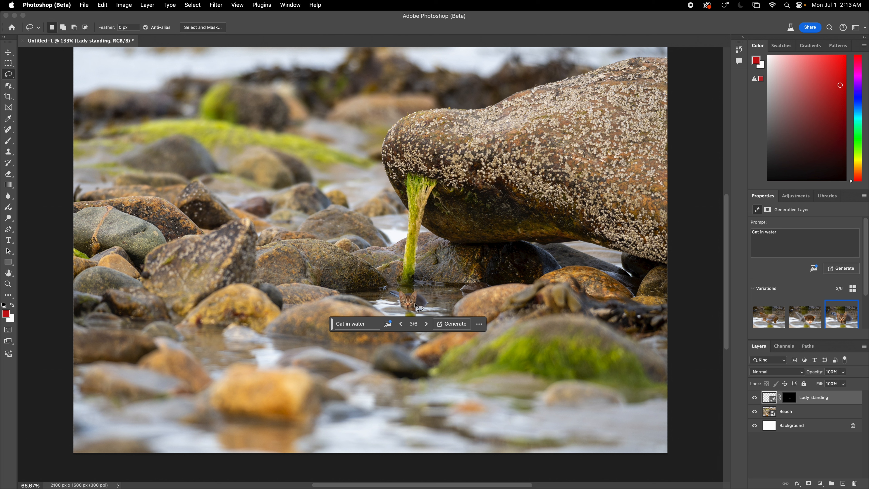
# - Nudge the cat and Beach layers slightly up and left with the Move tool
pyautogui.click(12, 54)
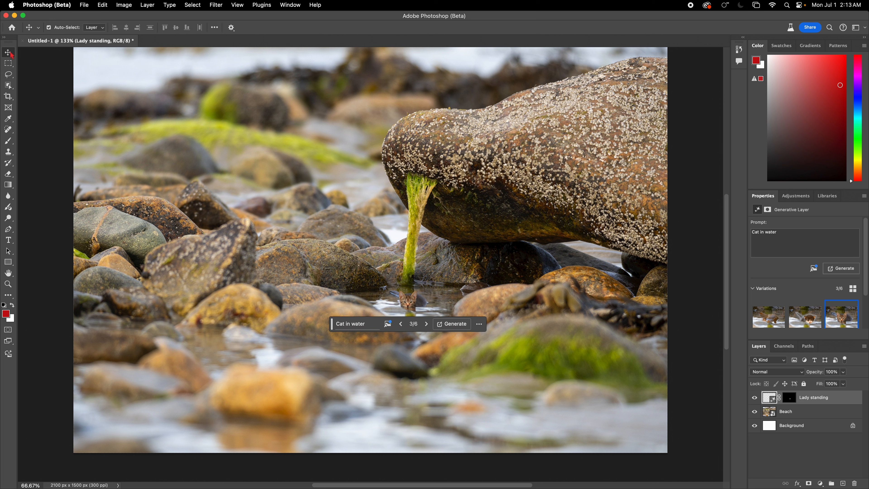
pyautogui.moveTo(410, 301)
pyautogui.mouseDown()
pyautogui.moveTo(399, 293)
pyautogui.moveTo(417, 300)
pyautogui.mouseUp()
pyautogui.click(481, 315)
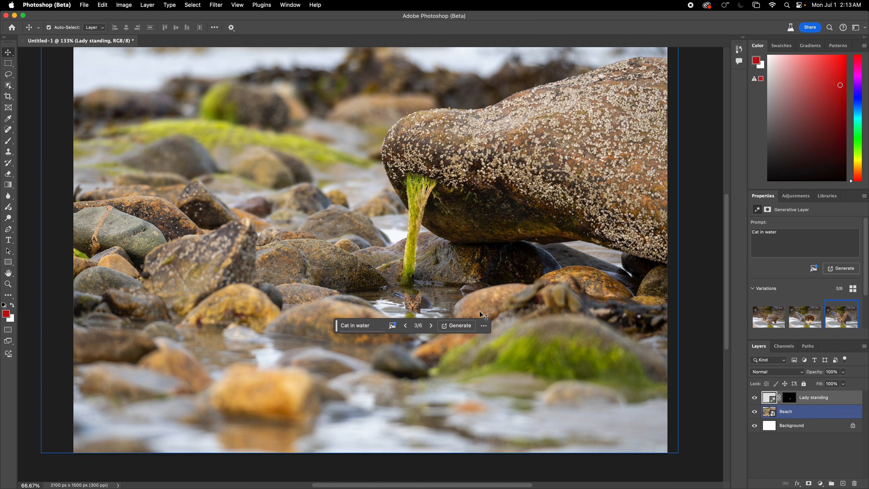
pyautogui.moveTo(480, 313); pyautogui.dragTo(475, 310)
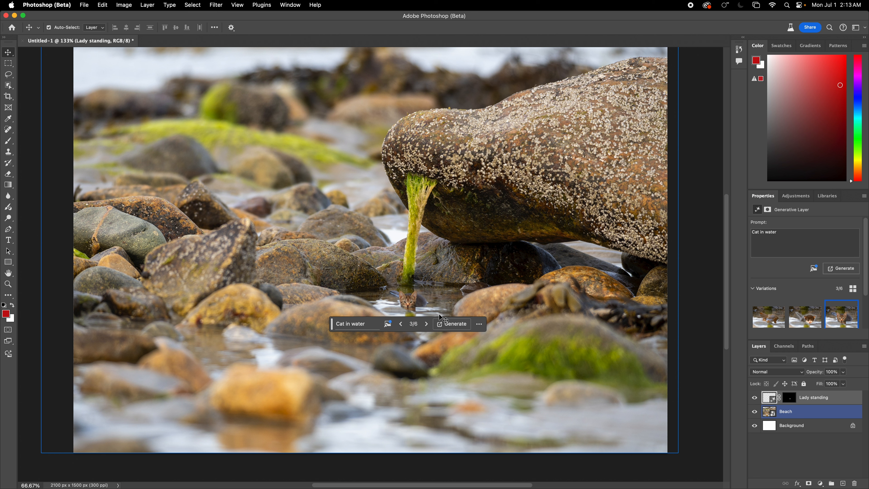
# - Rate the cat variation as Good, then undo the generative layer with Cmd+Z
pyautogui.click(479, 323)
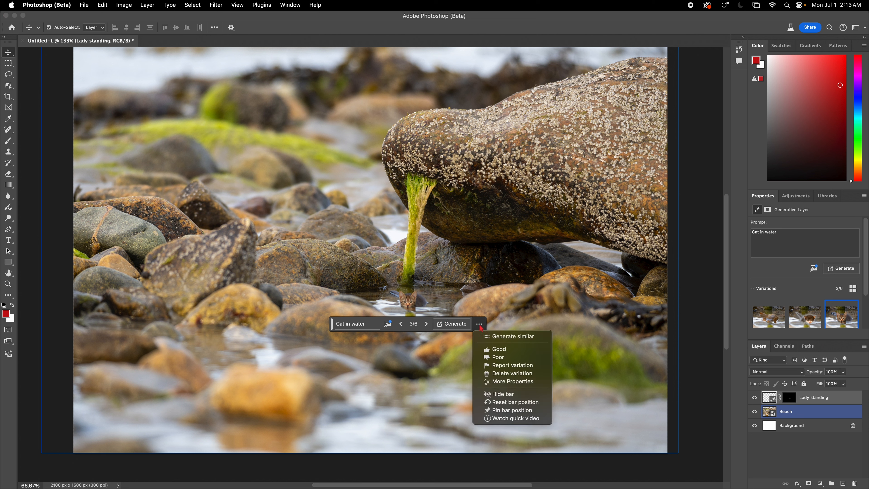
pyautogui.click(500, 350)
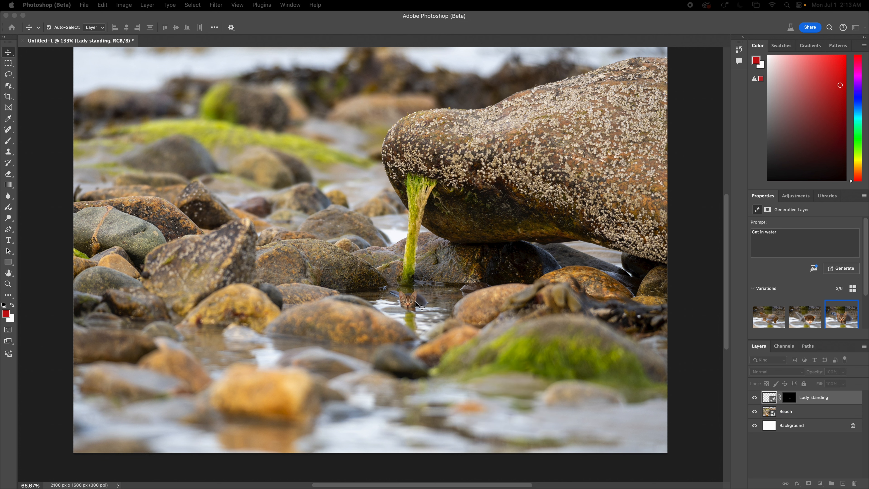
pyautogui.click(415, 301)
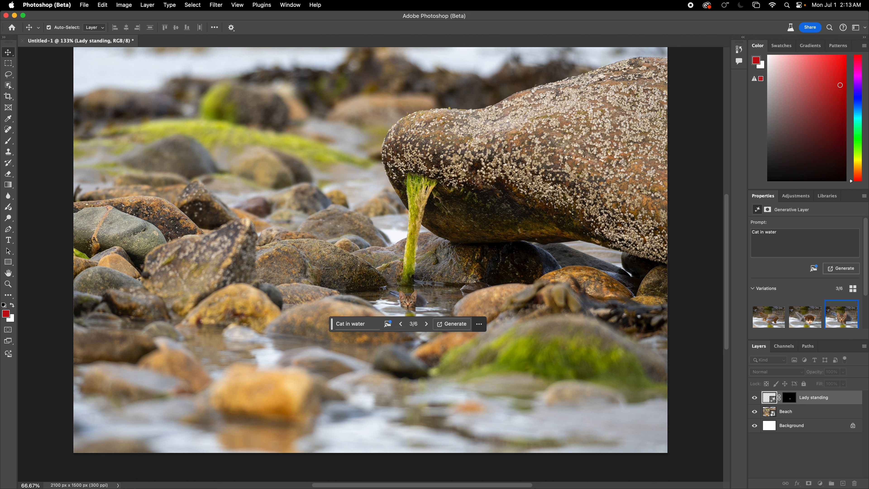
pyautogui.press('super+z')
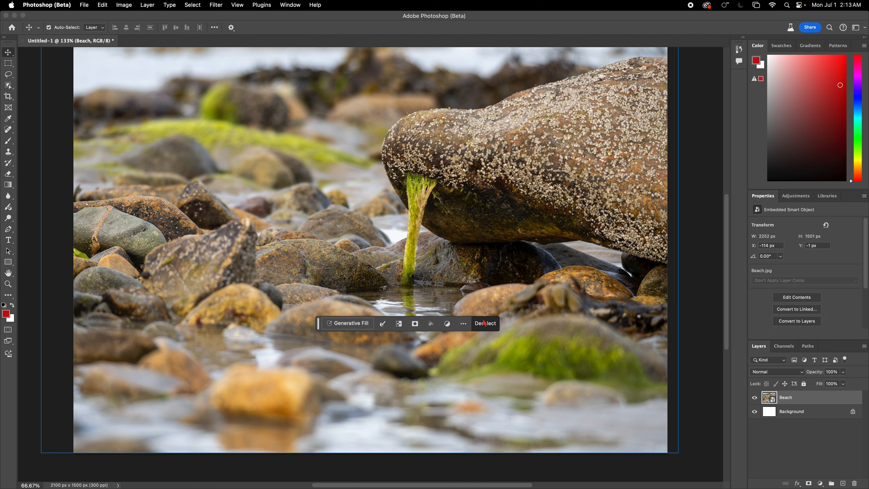
# - Shift the Beach photo left, lasso the rock by the seaweed, and generate 'Woman sitting'
pyautogui.click(483, 324)
pyautogui.moveTo(333, 247)
pyautogui.mouseDown()
pyautogui.moveTo(356, 255)
pyautogui.moveTo(330, 247)
pyautogui.moveTo(381, 271)
pyautogui.moveTo(390, 247)
pyautogui.moveTo(377, 224)
pyautogui.moveTo(353, 218)
pyautogui.moveTo(330, 238)
pyautogui.mouseUp()
pyautogui.click(8, 75)
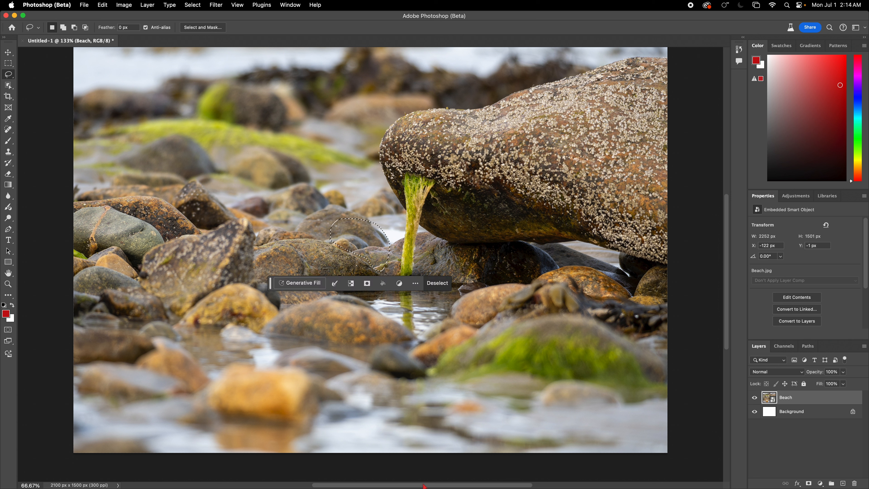
pyautogui.click(295, 283)
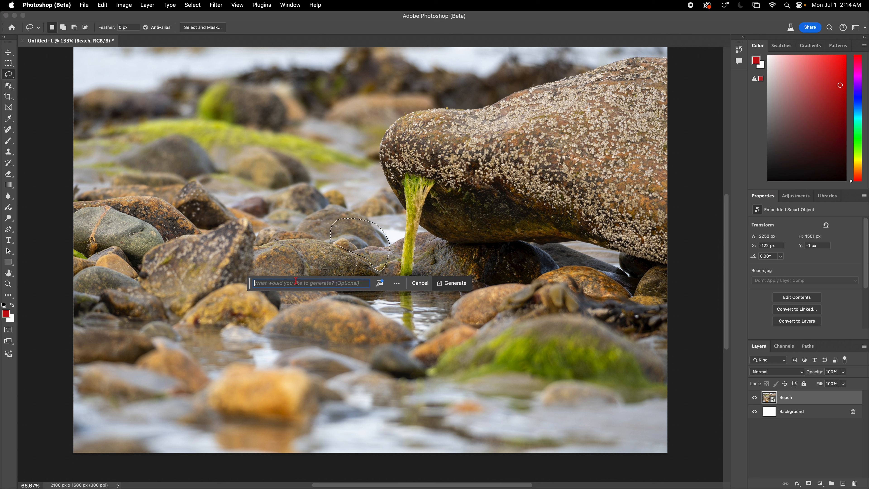
pyautogui.write('Woman ')
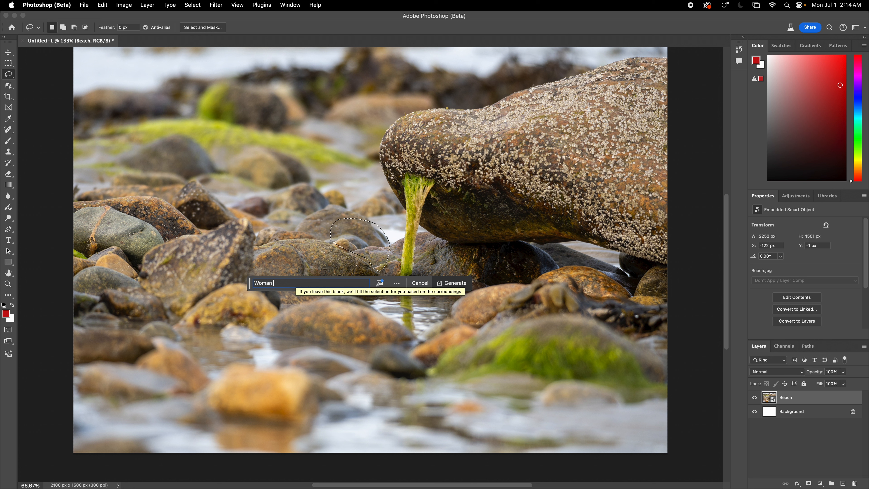
pyautogui.write('sitting')
pyautogui.press('Return')
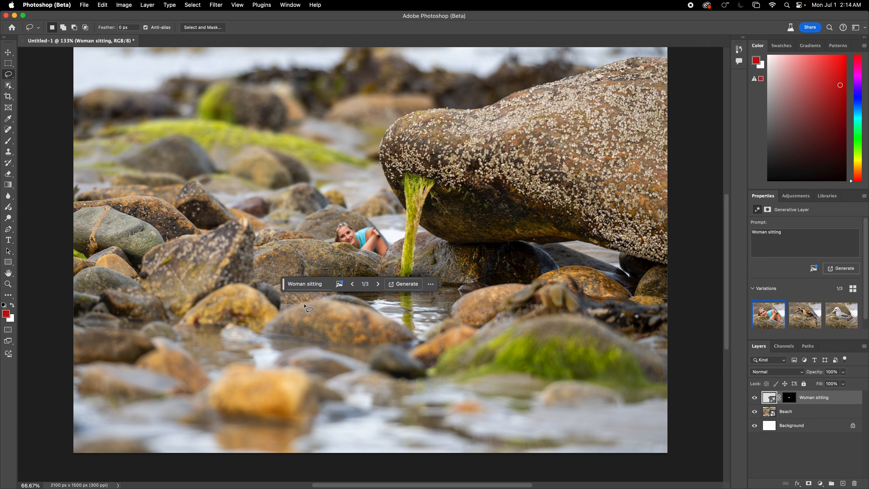
# - Compare the three bird variations, check the options menu, then undo the generative fill
pyautogui.click(378, 284)
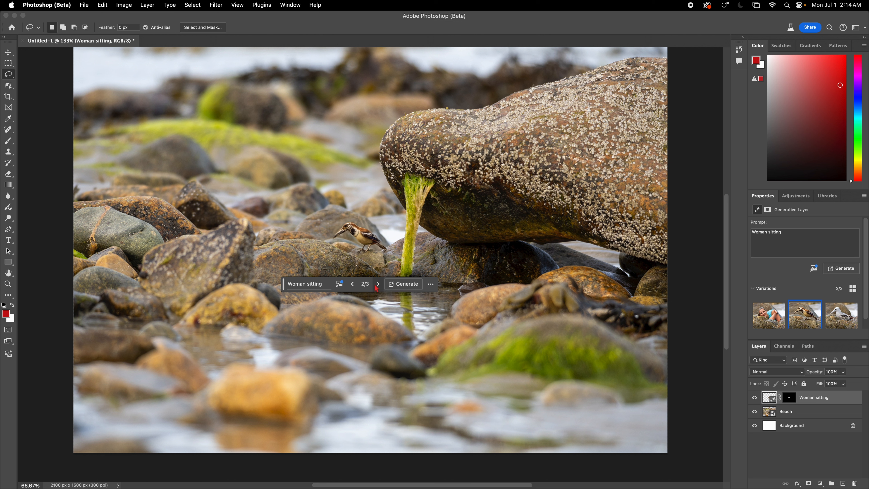
pyautogui.click(378, 285)
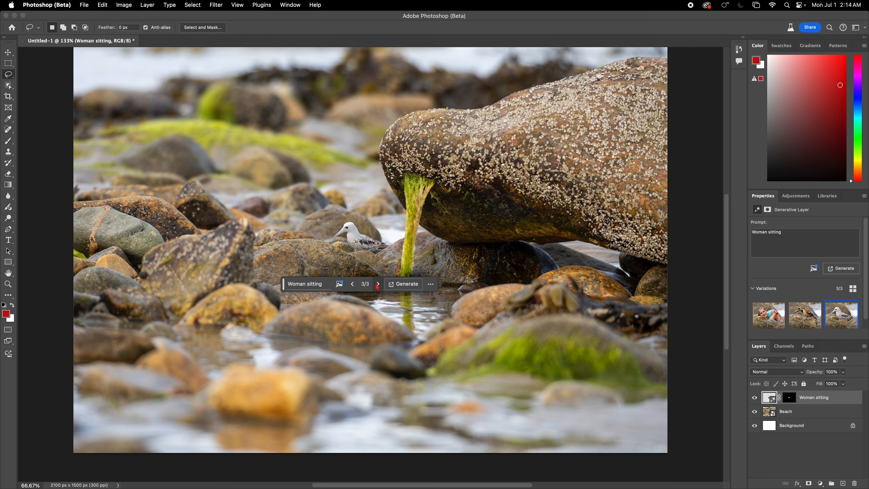
pyautogui.click(353, 284)
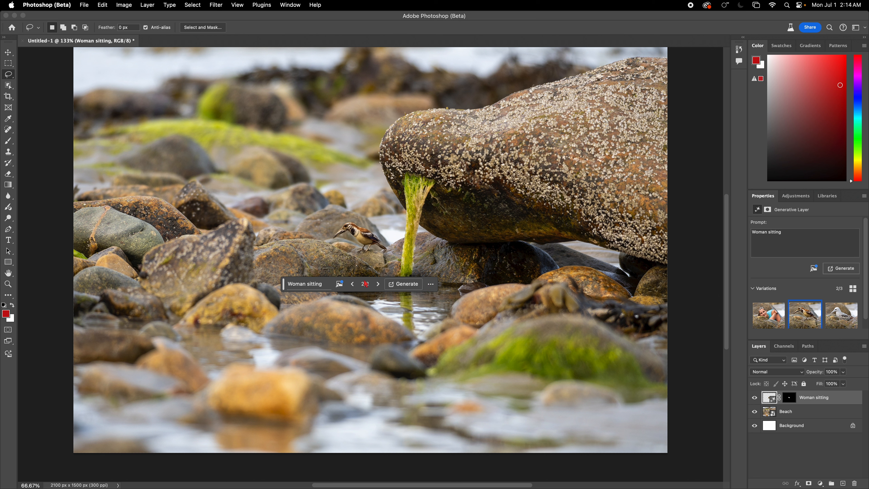
pyautogui.click(431, 284)
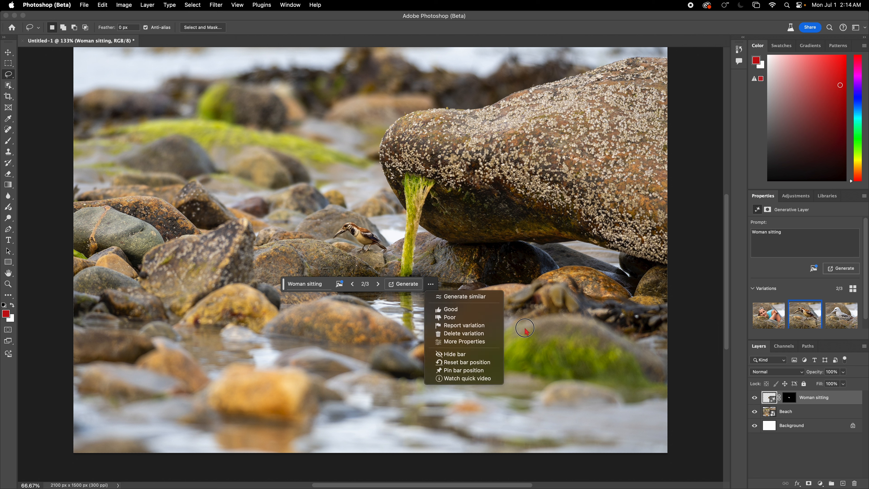
pyautogui.click(337, 277)
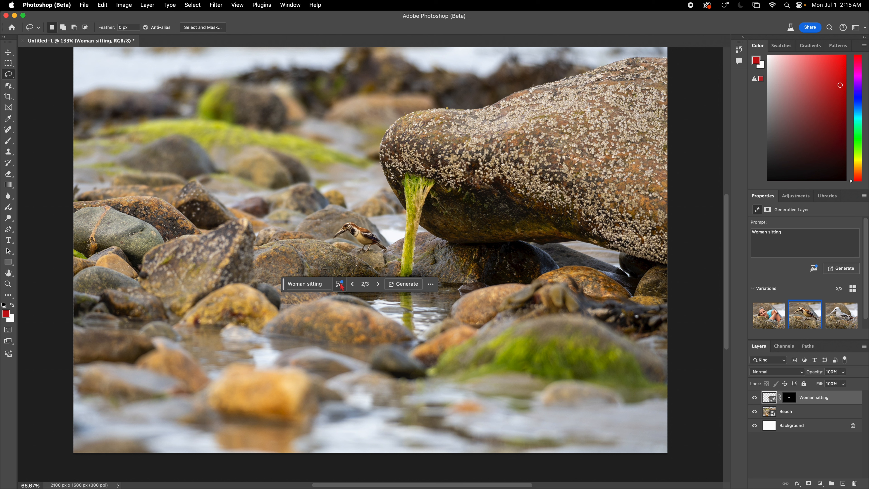
pyautogui.press('super+z')
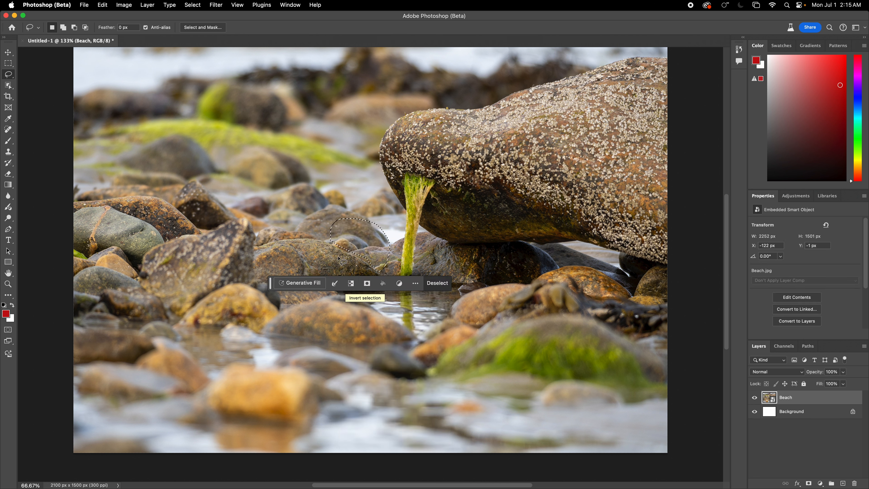
# - Deselect, lasso a water patch below the rocks, and generate 'Tiger sitting'
pyautogui.press('super+d')
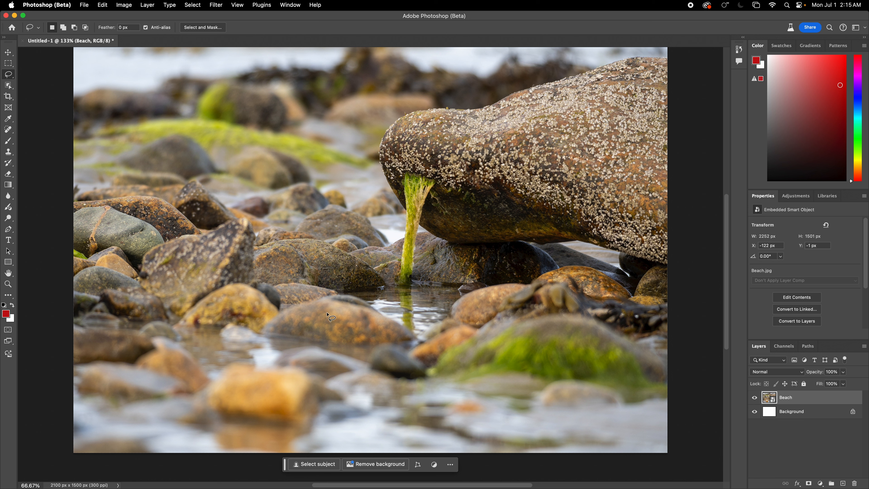
pyautogui.moveTo(274, 352)
pyautogui.mouseDown()
pyautogui.moveTo(328, 351)
pyautogui.moveTo(335, 339)
pyautogui.moveTo(328, 323)
pyautogui.moveTo(284, 316)
pyautogui.moveTo(275, 321)
pyautogui.moveTo(276, 352)
pyautogui.mouseUp()
pyautogui.click(263, 365)
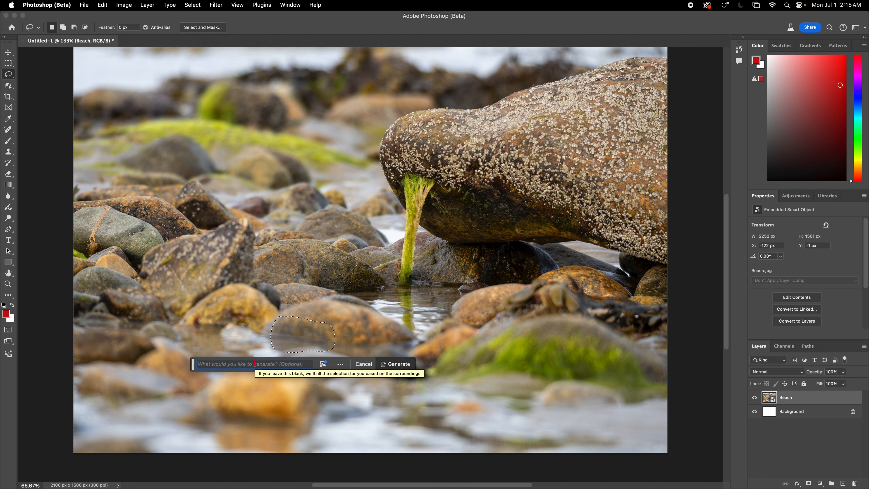
pyautogui.write('Tiger sitting')
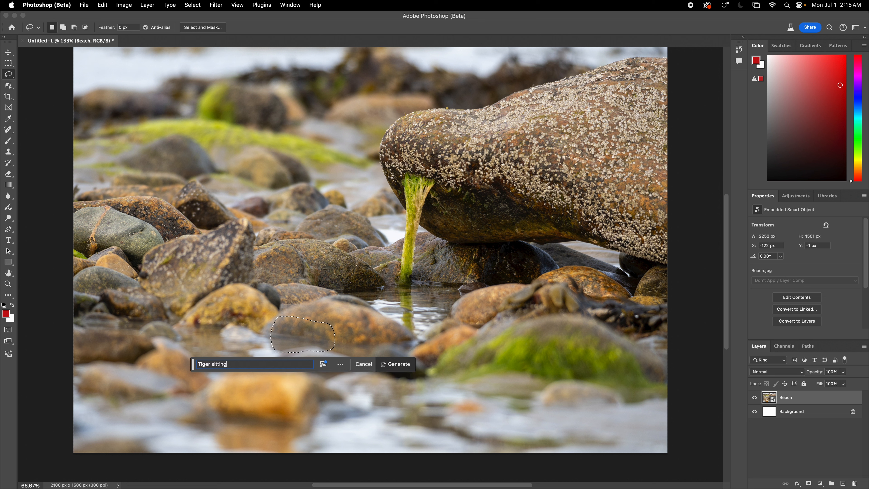
pyautogui.press('Return')
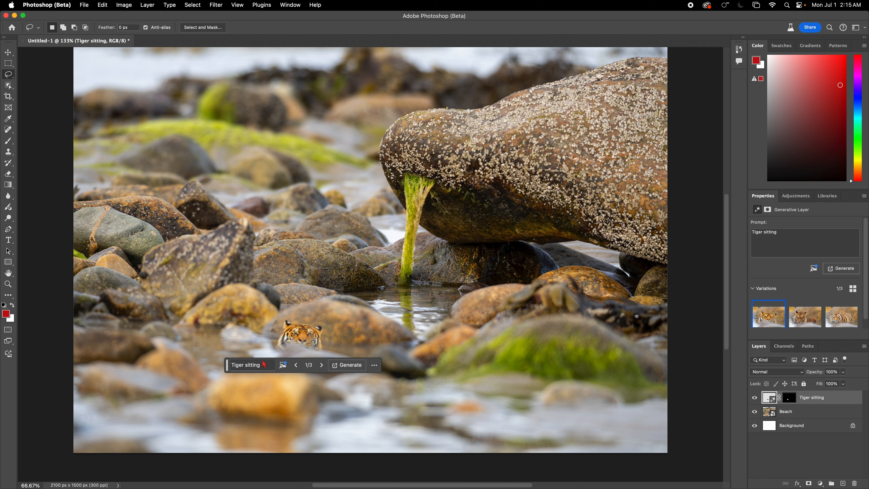
# - Browse the tiger variations and return to variation 1 of 3
pyautogui.click(324, 368)
pyautogui.click(324, 368)
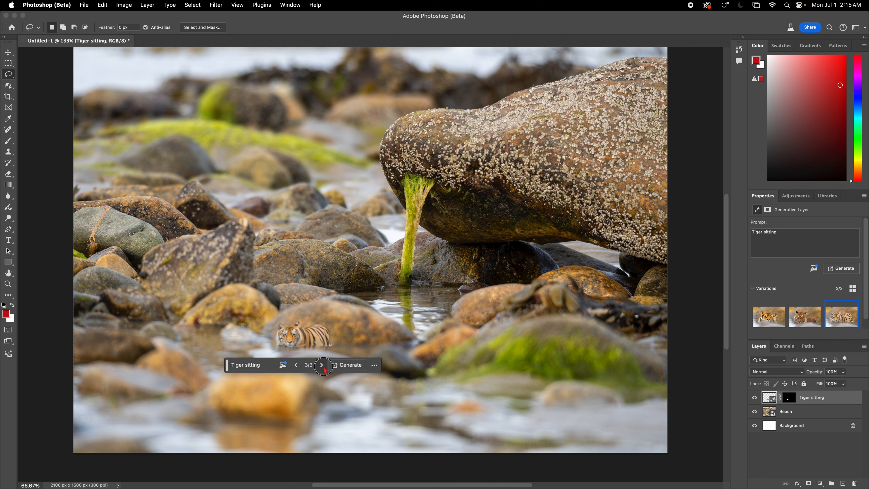
pyautogui.click(324, 368)
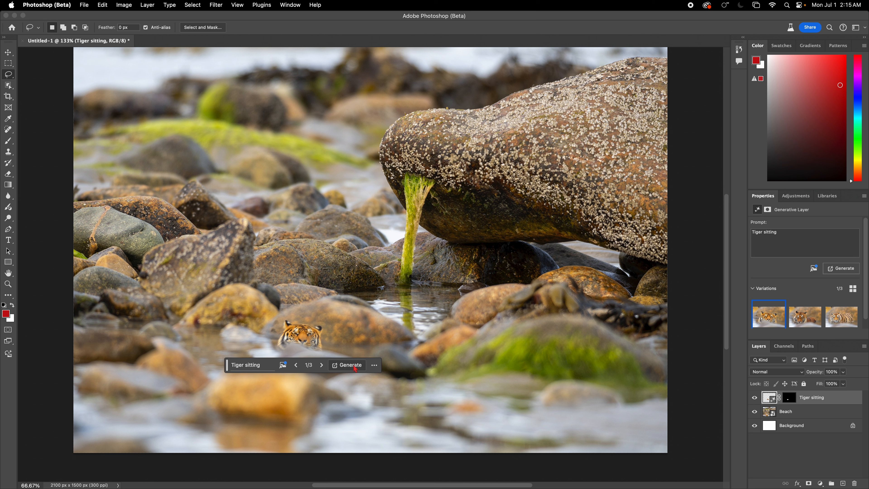
# - Undo the tiger, lasso the rock left of the seaweed, and generate 'peacock on this rock'
pyautogui.press('super+z')
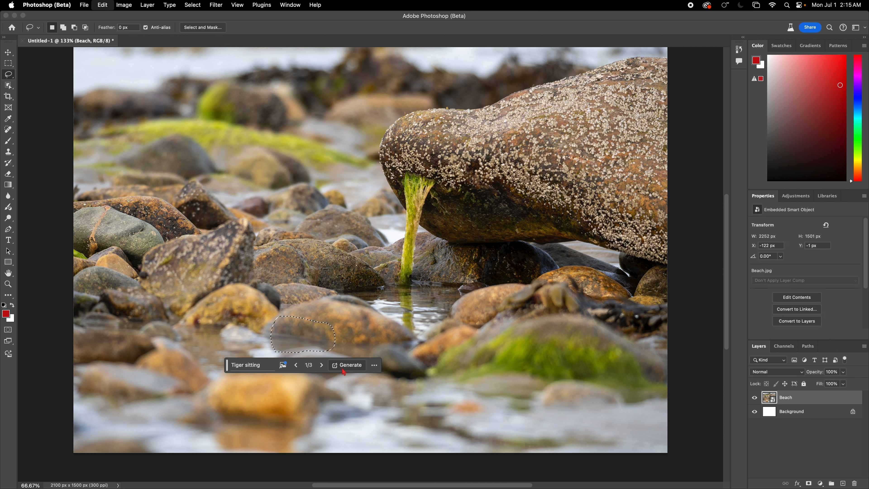
pyautogui.click(378, 365)
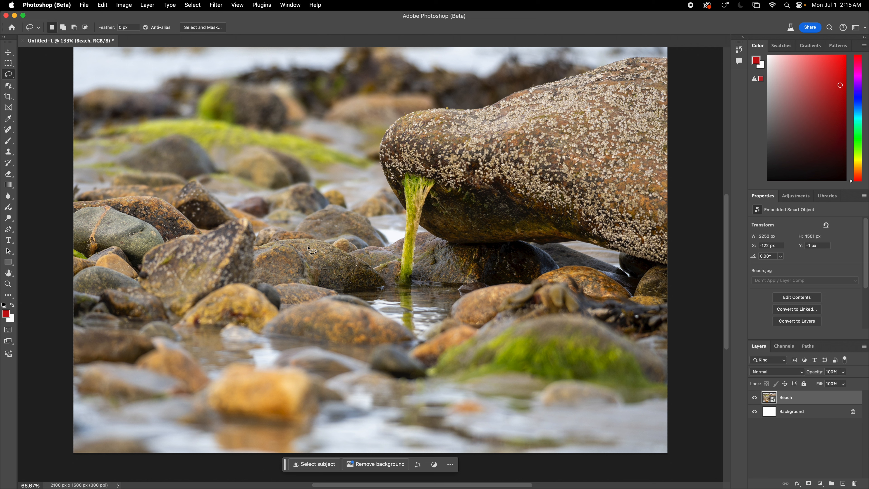
pyautogui.moveTo(310, 250)
pyautogui.mouseDown()
pyautogui.moveTo(311, 262)
pyautogui.moveTo(340, 274)
pyautogui.moveTo(352, 260)
pyautogui.moveTo(320, 239)
pyautogui.moveTo(309, 252)
pyautogui.mouseUp()
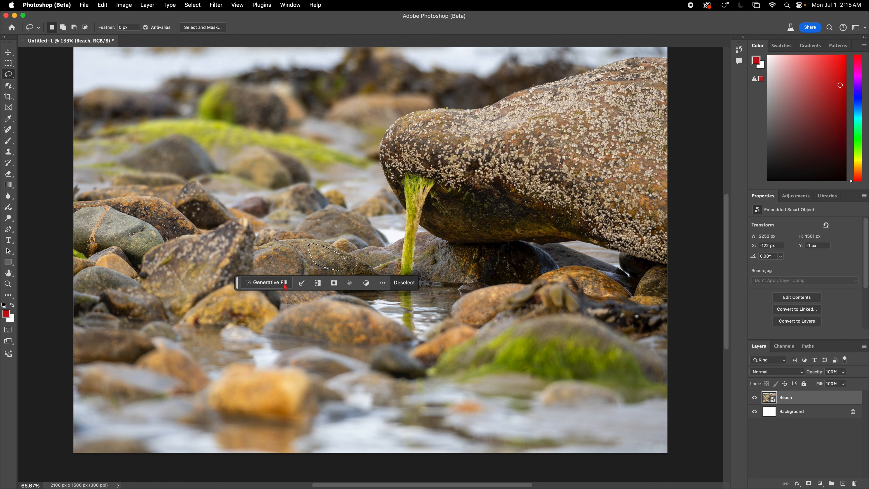
pyautogui.click(270, 283)
pyautogui.write('pea')
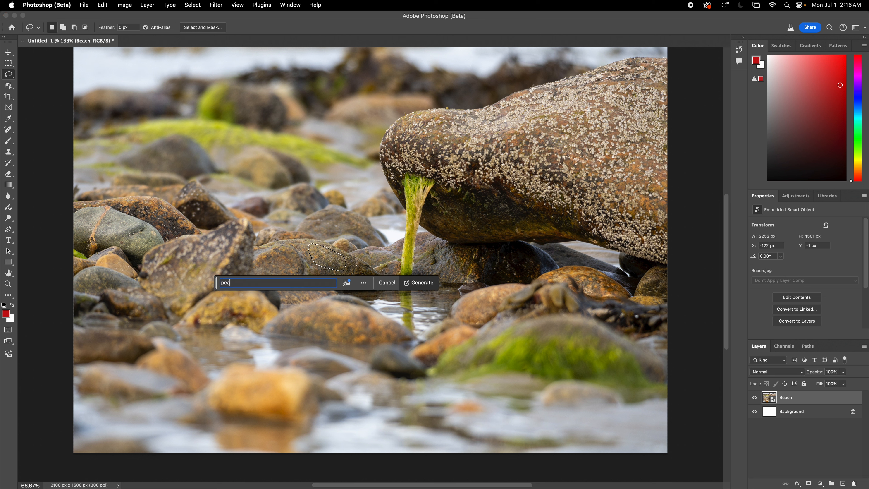
pyautogui.write('c')
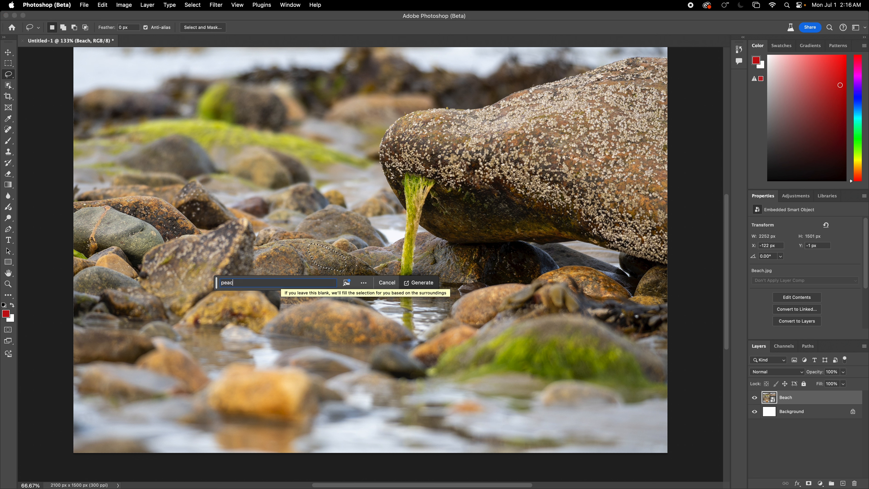
pyautogui.write('o')
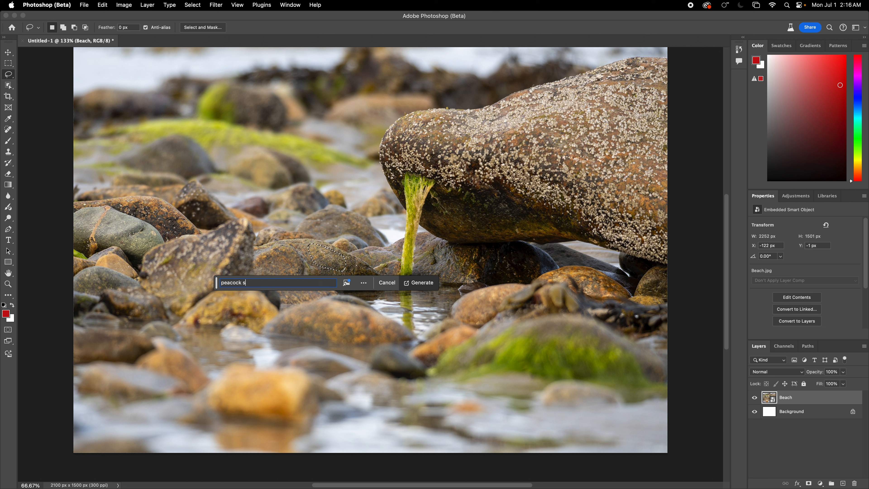
pyautogui.write('ck on this...')
pyautogui.press('Return')
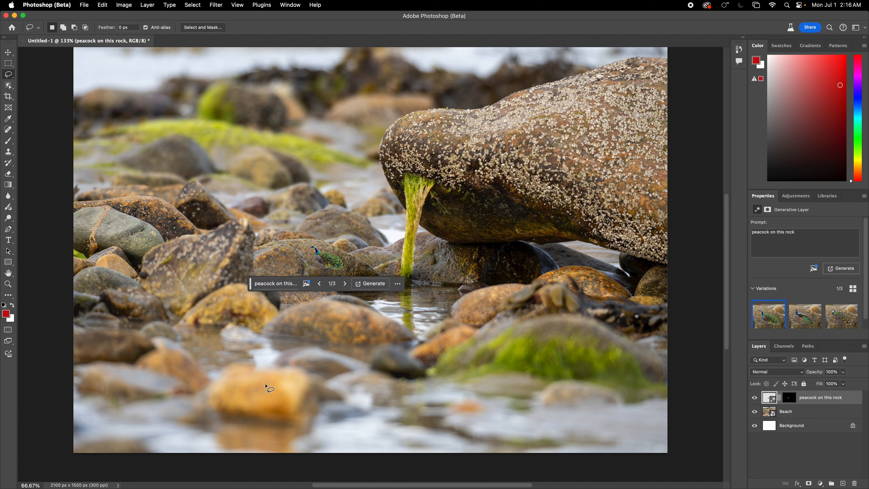
# - Preview the peacock variations and settle on variation 2 of 3
pyautogui.click(345, 281)
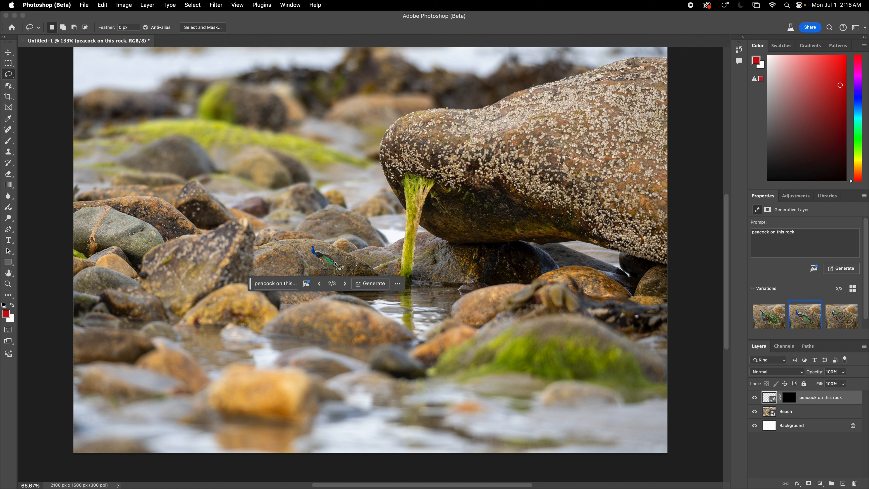
pyautogui.click(344, 285)
pyautogui.click(319, 286)
# - Undo the peacock, lasso water at the seaweed's base, and generate 'Lilly pad'
pyautogui.press('super+z')
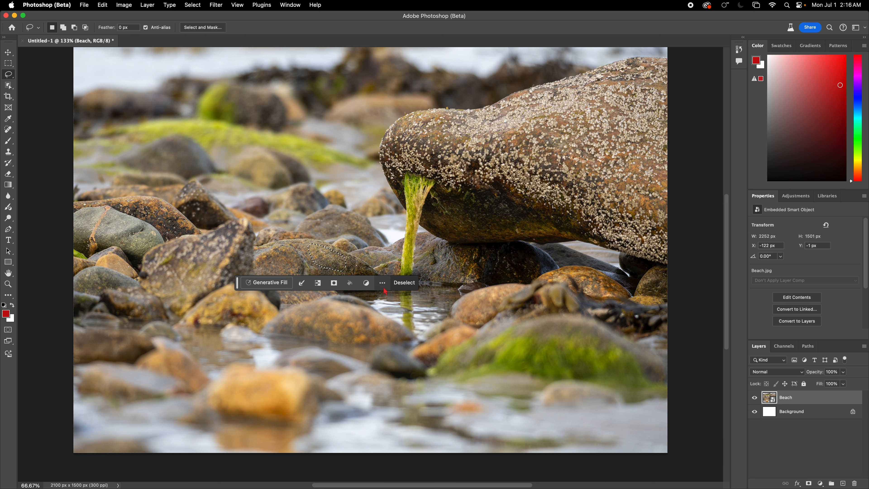
pyautogui.click(396, 284)
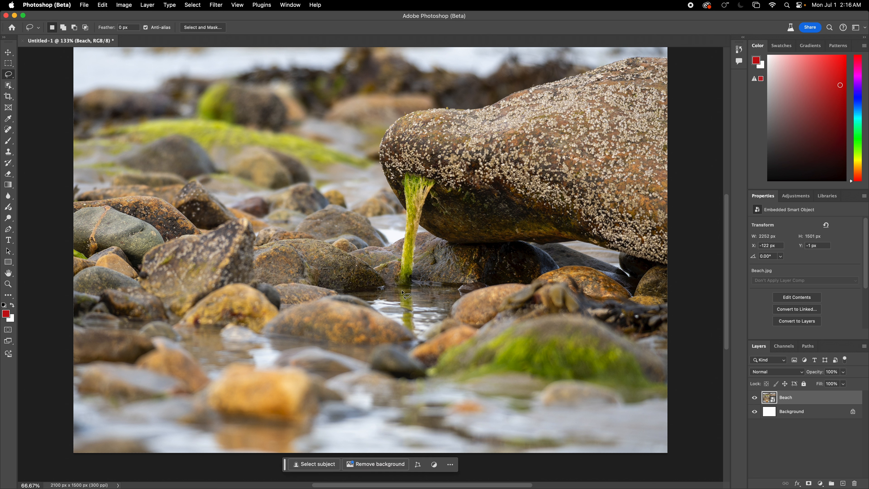
pyautogui.moveTo(383, 294)
pyautogui.mouseDown()
pyautogui.moveTo(421, 304)
pyautogui.moveTo(430, 294)
pyautogui.moveTo(402, 284)
pyautogui.moveTo(361, 294)
pyautogui.moveTo(384, 306)
pyautogui.moveTo(392, 292)
pyautogui.moveTo(363, 292)
pyautogui.mouseUp()
pyautogui.click(483, 316)
pyautogui.click(324, 316)
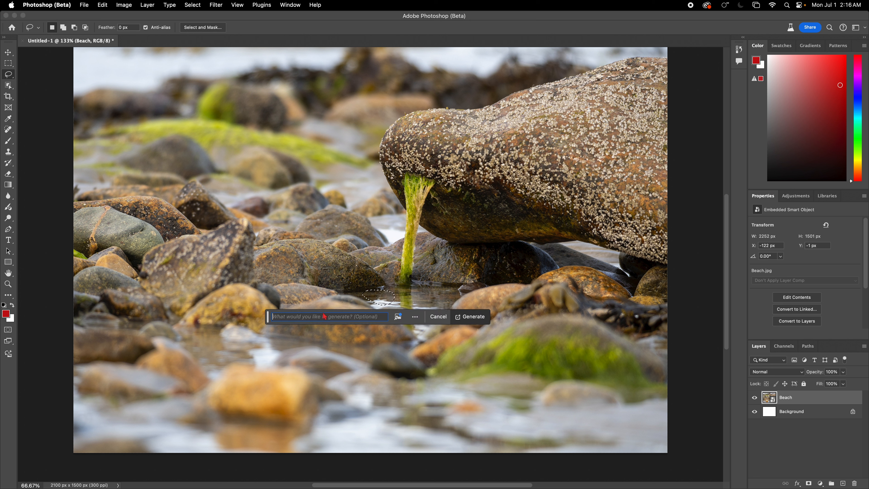
pyautogui.write('Lilly pad')
pyautogui.press('Return')
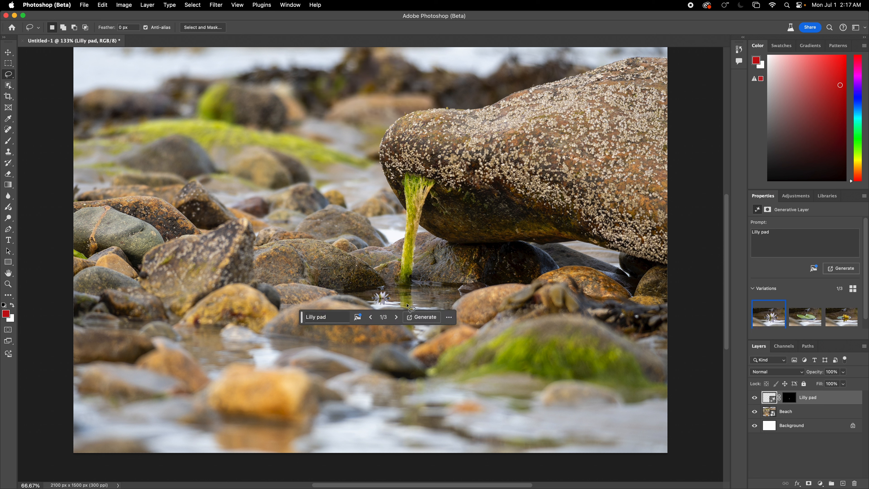
# - Cycle through the three lily pad variations back to the first
pyautogui.click(396, 317)
pyautogui.click(396, 317)
pyautogui.click(396, 317)
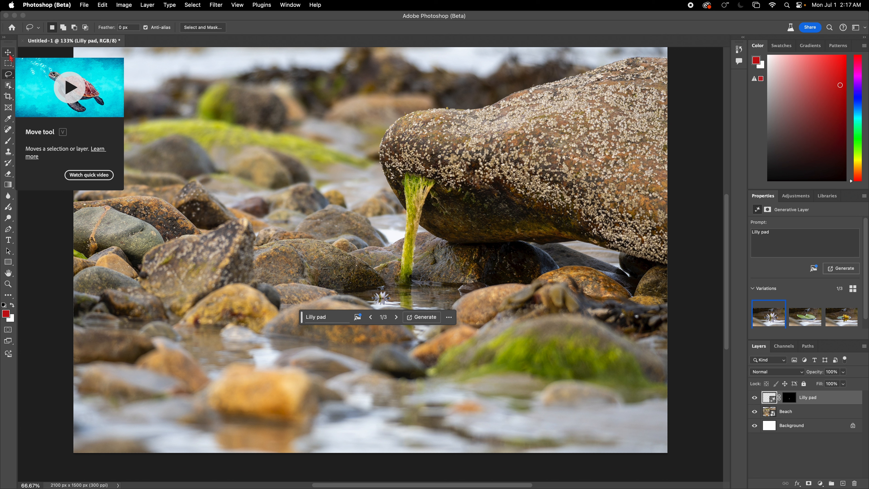
# - Try repositioning the lily pad in the water, nudging it slightly right
pyautogui.click(8, 251)
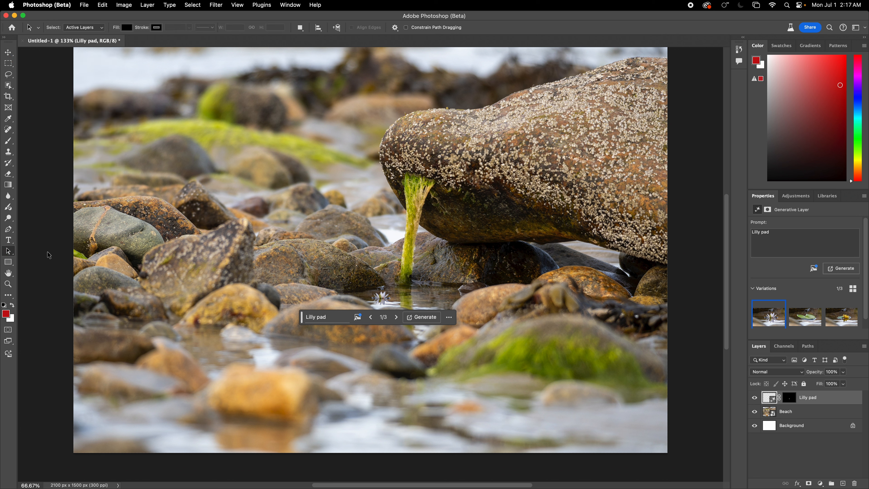
pyautogui.moveTo(385, 297); pyautogui.dragTo(401, 303)
pyautogui.click(382, 297)
pyautogui.click(385, 298)
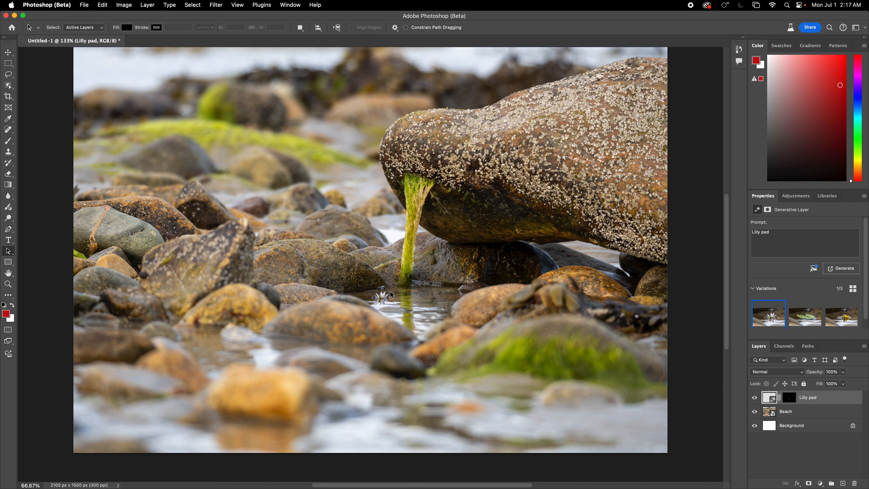
pyautogui.click(8, 52)
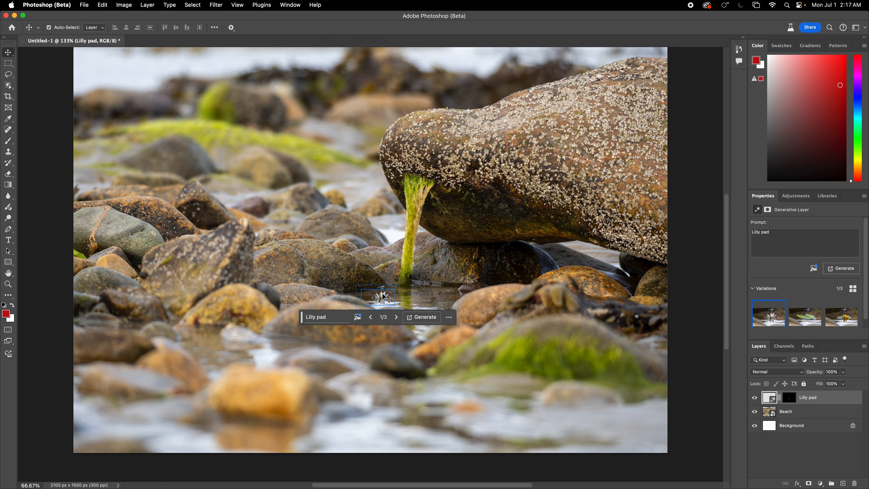
pyautogui.moveTo(381, 296)
pyautogui.mouseDown()
pyautogui.moveTo(400, 304)
pyautogui.moveTo(375, 294)
pyautogui.moveTo(389, 301)
pyautogui.mouseUp()
# - Remove the Lilly pad layer and shift the Beach photo right and down to X -102 px
pyautogui.click(391, 296)
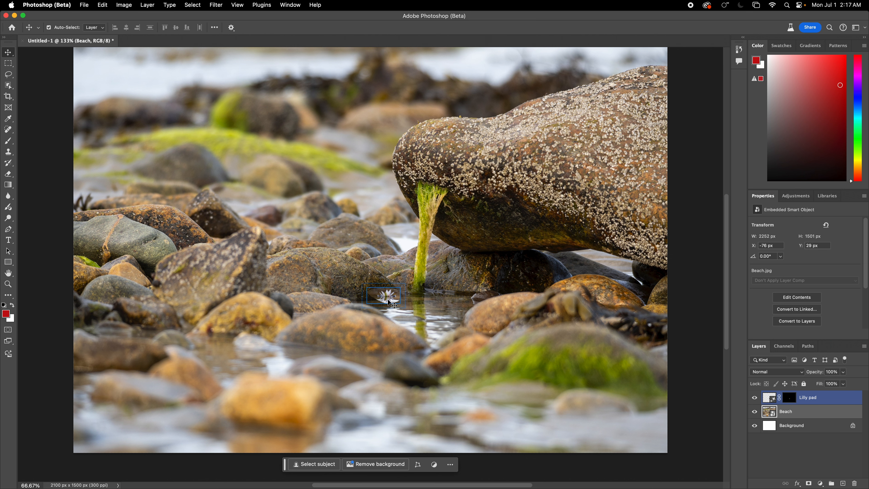
pyautogui.press('super+z')
pyautogui.click(389, 296)
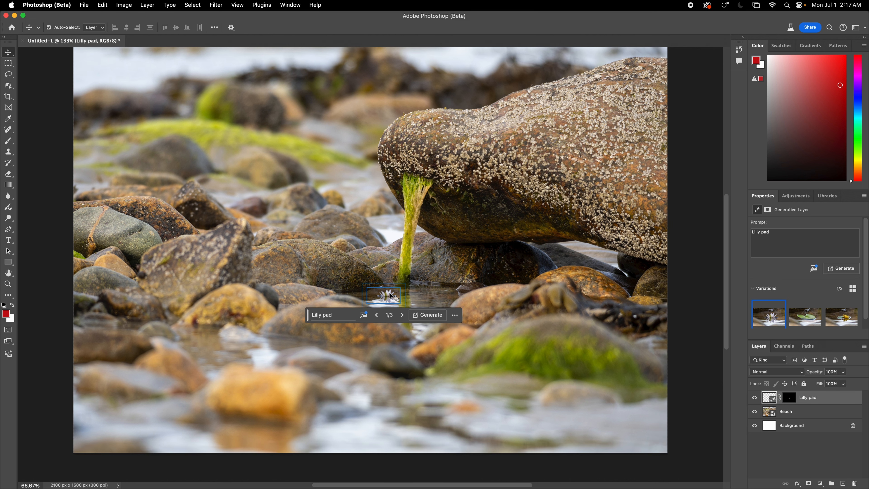
pyautogui.click(396, 295)
pyautogui.click(407, 301)
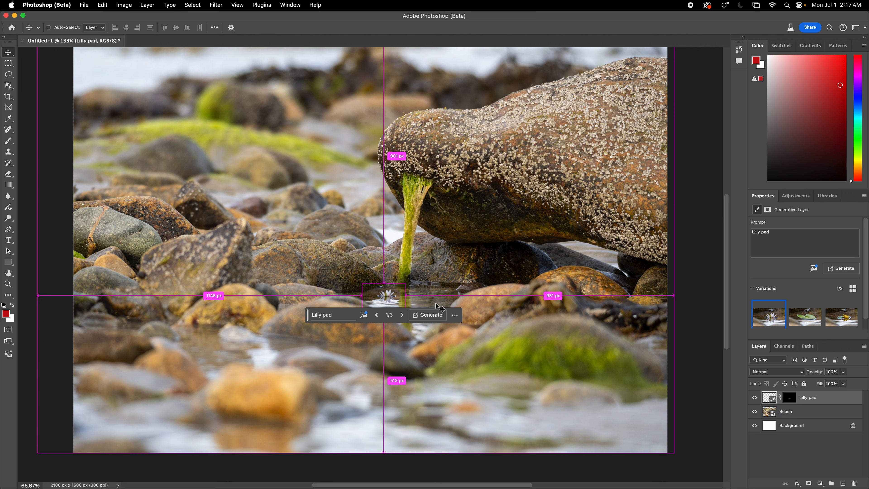
pyautogui.press('super+z')
pyautogui.press('super+z')
pyautogui.press('super+z')
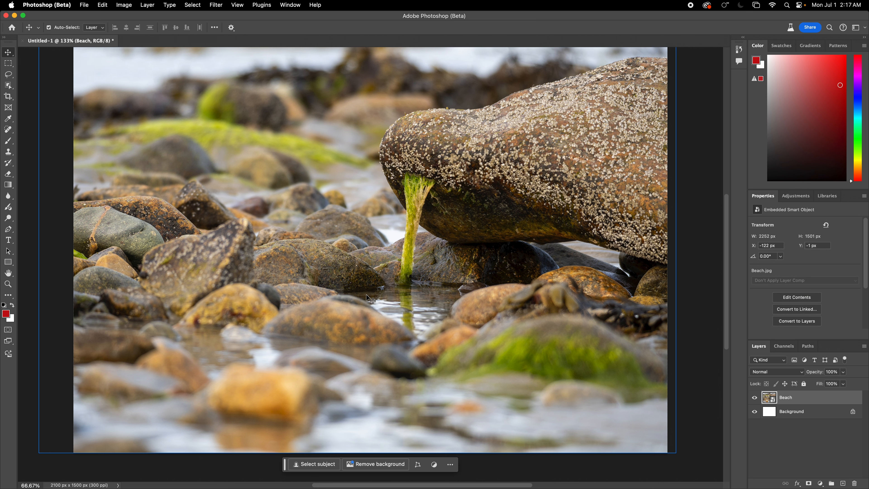
pyautogui.moveTo(363, 300)
pyautogui.mouseDown()
pyautogui.moveTo(380, 305)
pyautogui.moveTo(363, 295)
pyautogui.mouseUp()
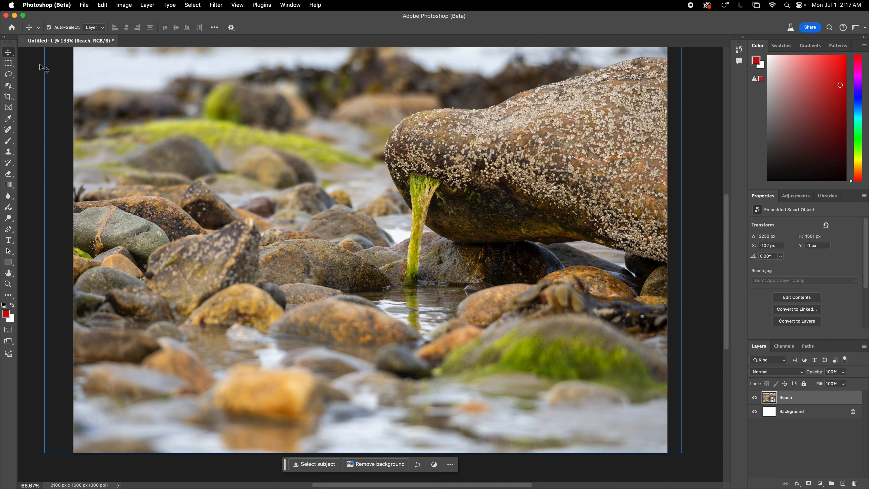
# - Lasso the water below the seaweed and generate 'four large lillies'
pyautogui.press('l')
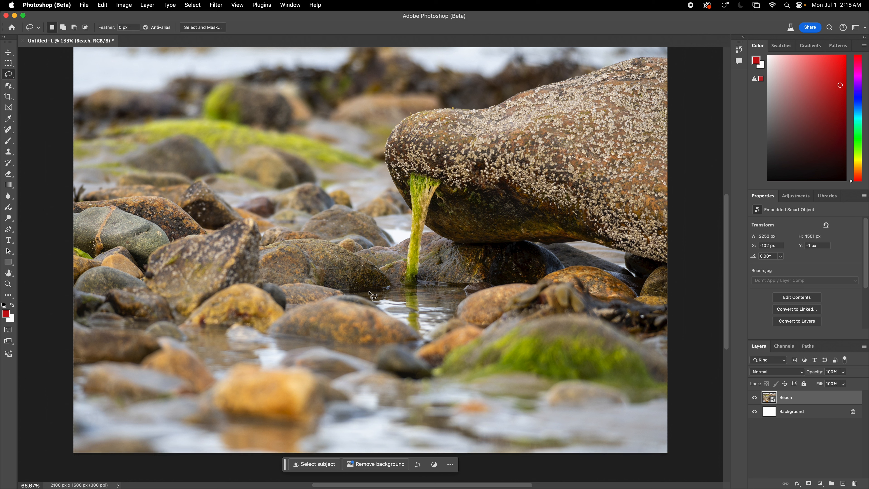
pyautogui.moveTo(367, 294)
pyautogui.mouseDown()
pyautogui.moveTo(386, 303)
pyautogui.moveTo(456, 299)
pyautogui.moveTo(449, 288)
pyautogui.moveTo(369, 294)
pyautogui.mouseUp()
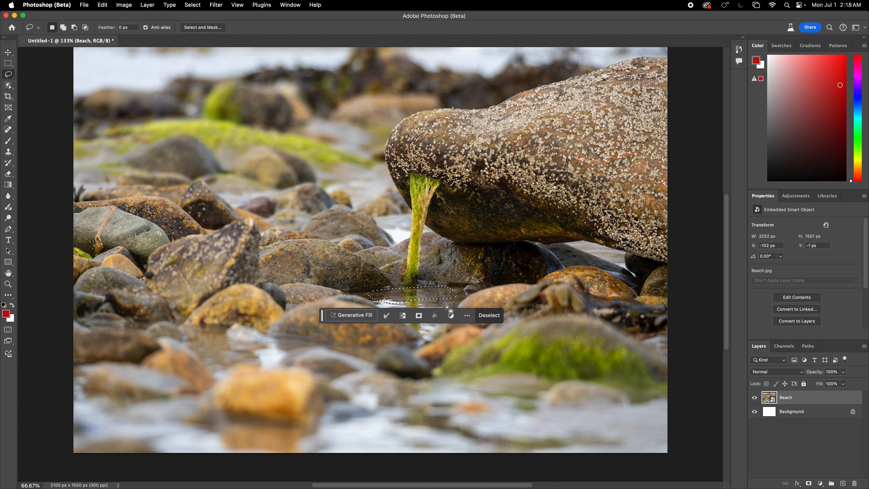
pyautogui.click(356, 313)
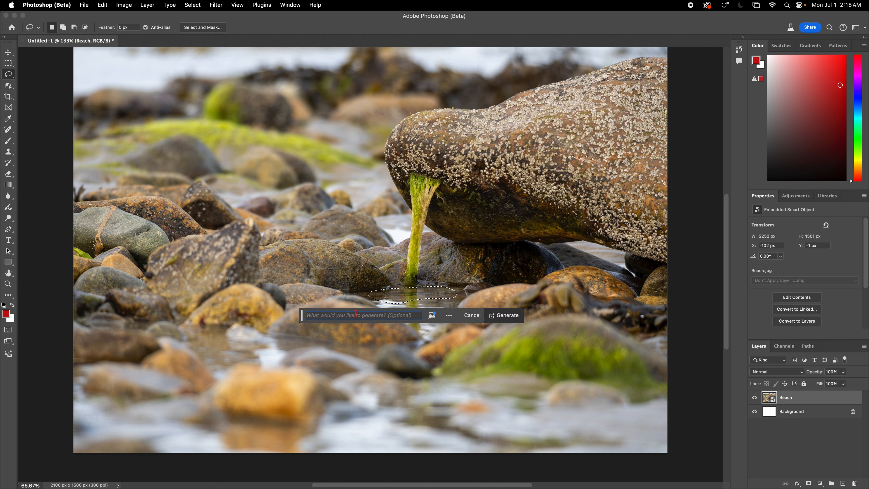
pyautogui.write('four large lill')
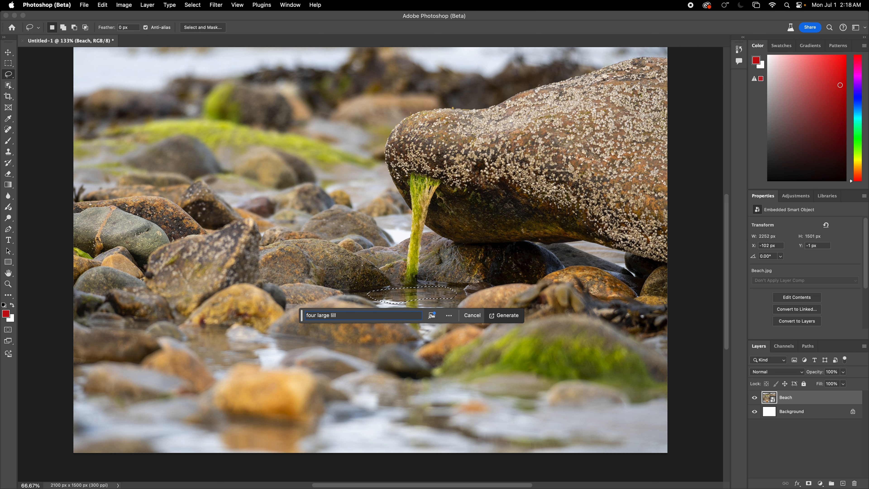
pyautogui.write('ies')
pyautogui.press('Return')
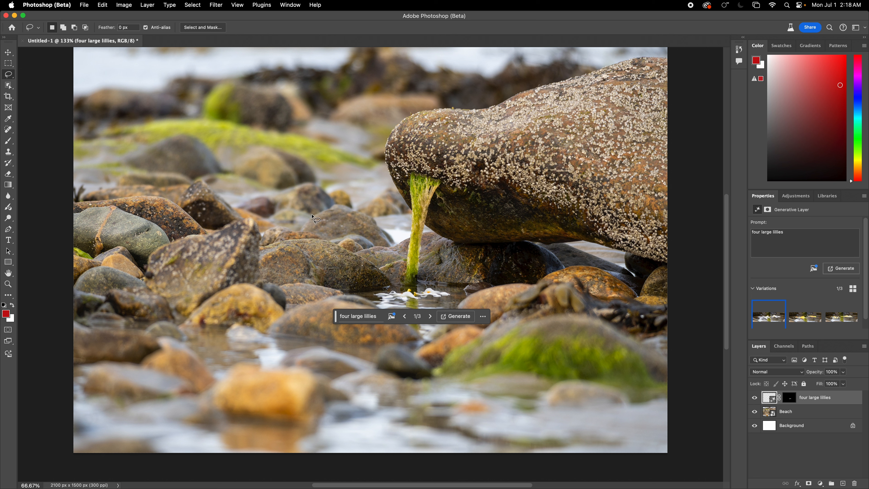
# - Browse the lily variations, then undo the fill while keeping the selection
pyautogui.click(432, 317)
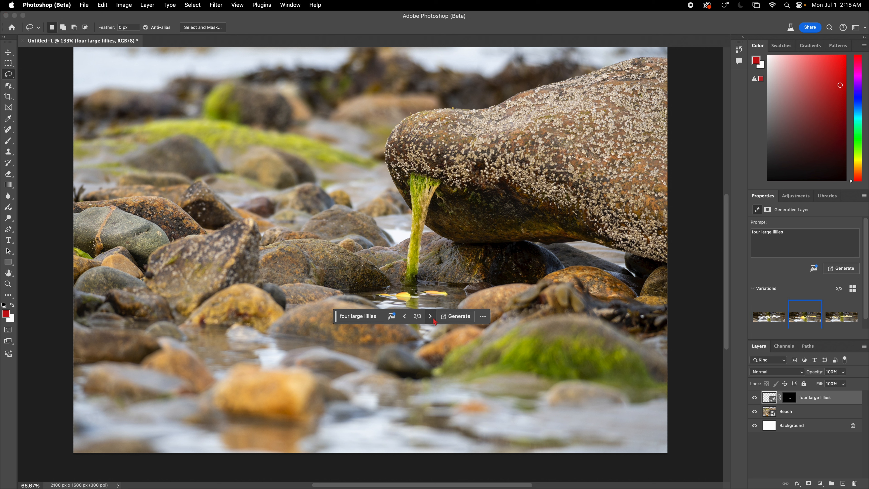
pyautogui.click(433, 321)
pyautogui.press('super+z')
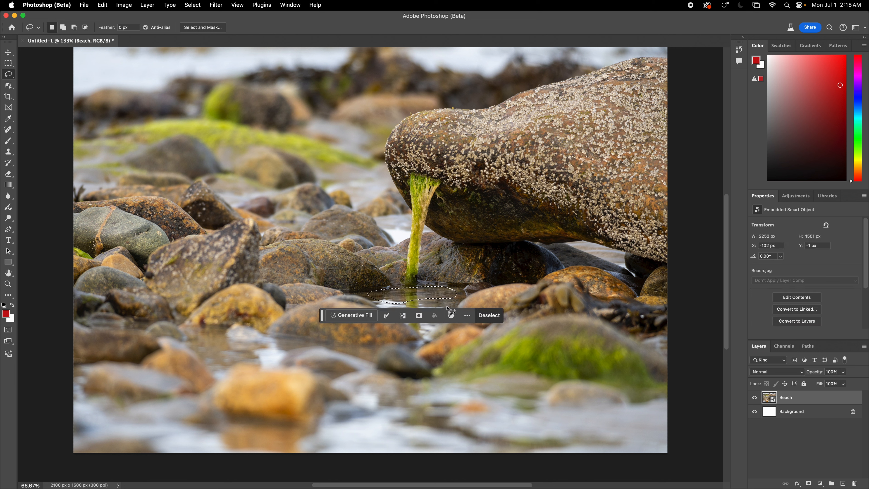
# - Reopen the Generative Fill prompt for the water patch and start a new prompt
pyautogui.press('g')
pyautogui.press('r')
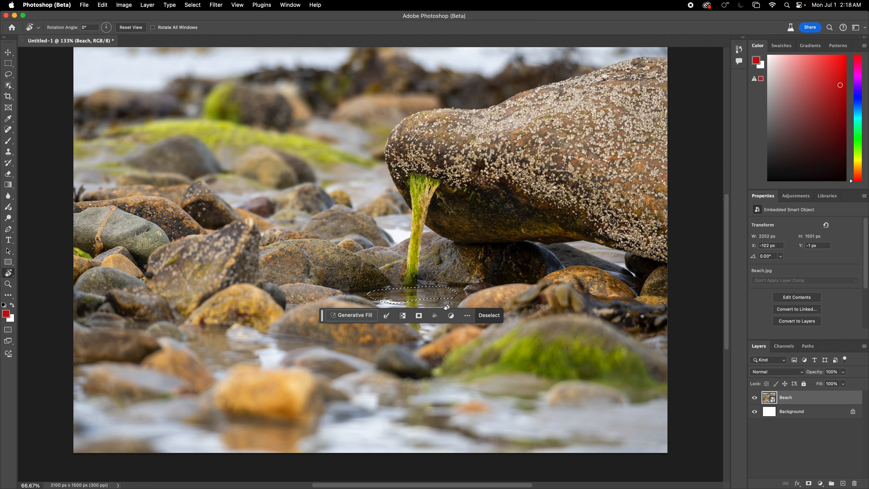
pyautogui.click(352, 315)
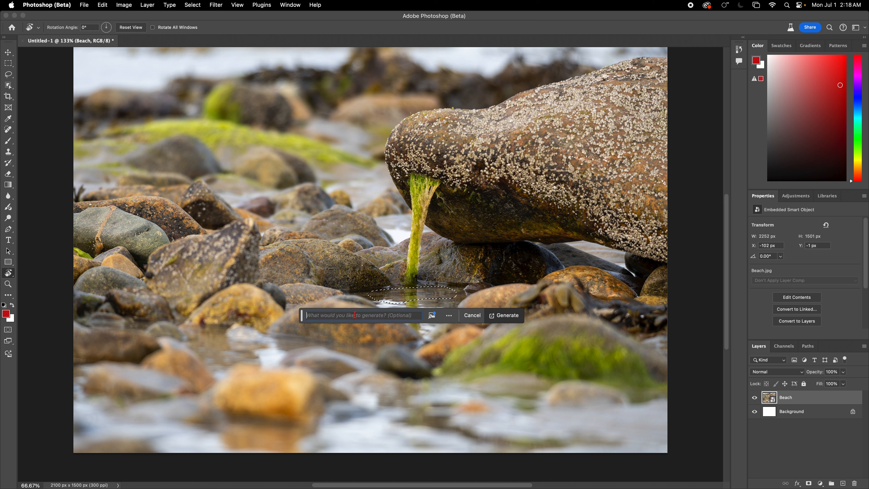
pyautogui.write('all')
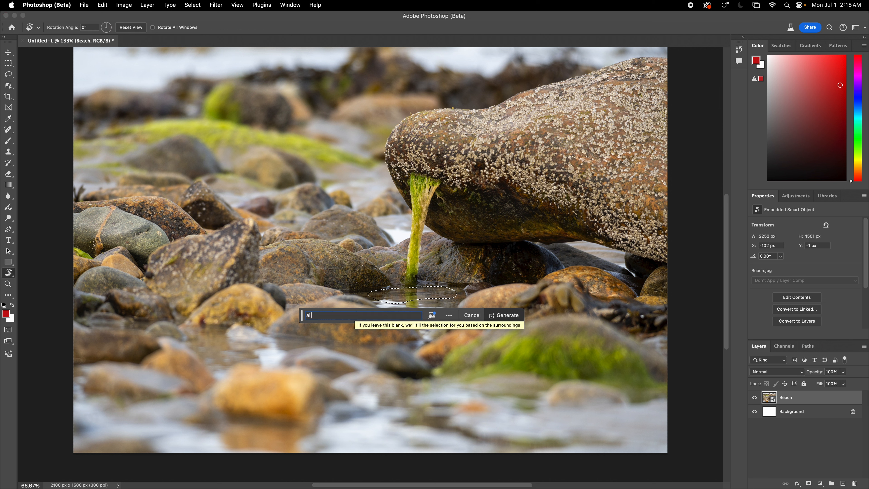
pyautogui.write('i')
pyautogui.press('BackSpace')
pyautogui.press('BackSpace')
pyautogui.press('BackSpace')
pyautogui.press('BackSpace')
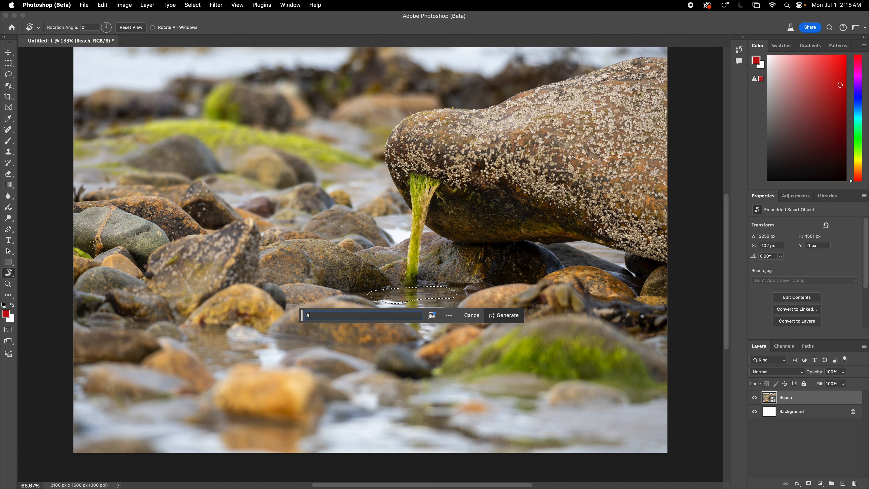
# - Generate 'crocodile head just above water line' into the selected water patch with Generative Fill
pyautogui.write('crocodile head just above water line')
pyautogui.press('Return')
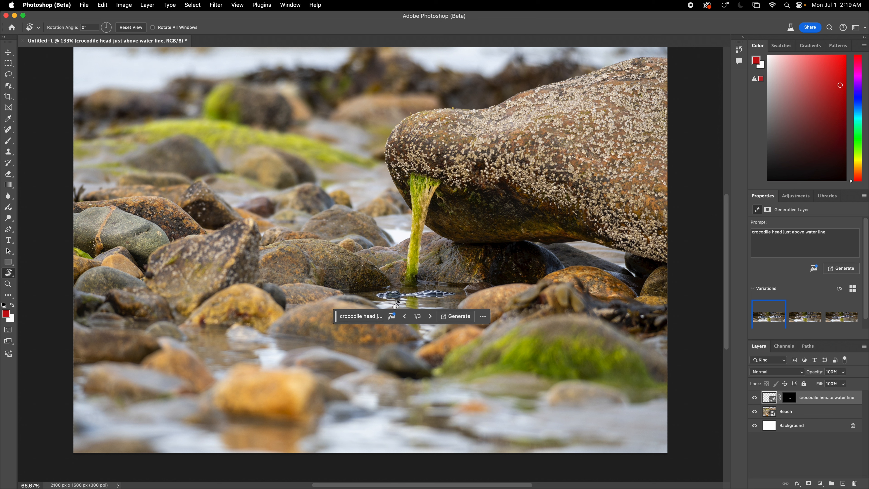
# - Preview the three crocodile head variations, then generate three more
pyautogui.click(432, 317)
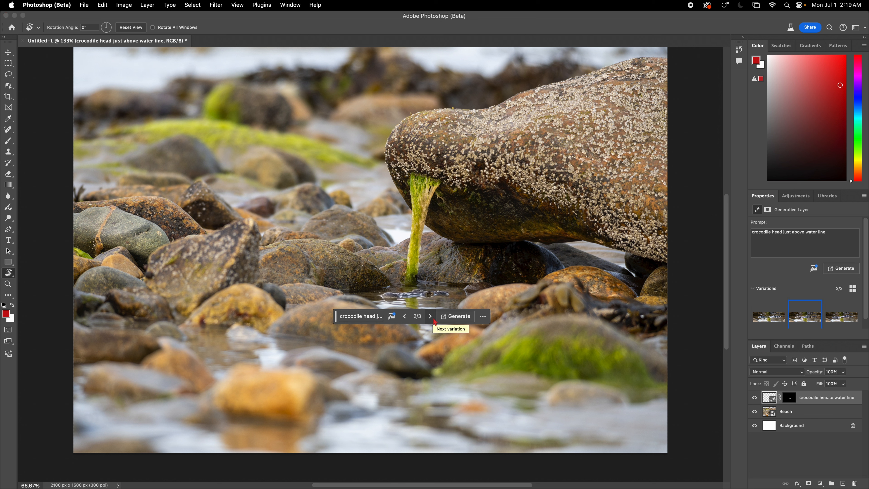
pyautogui.click(431, 318)
pyautogui.click(432, 318)
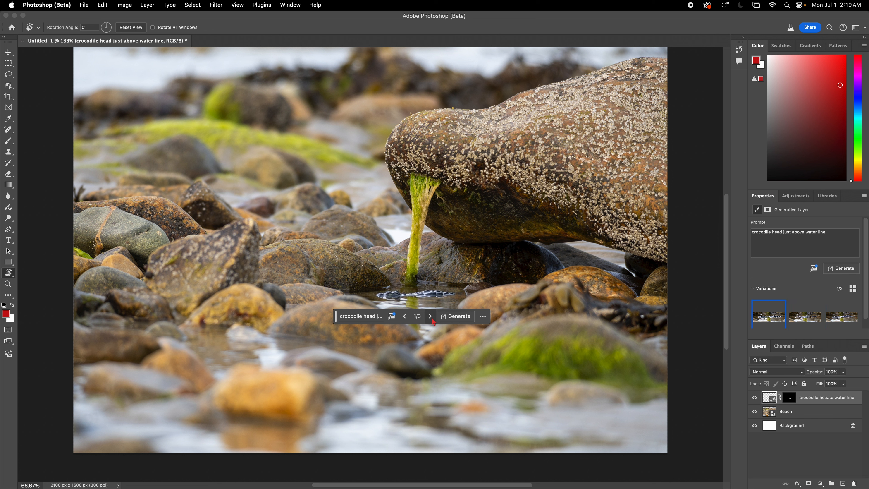
pyautogui.click(455, 316)
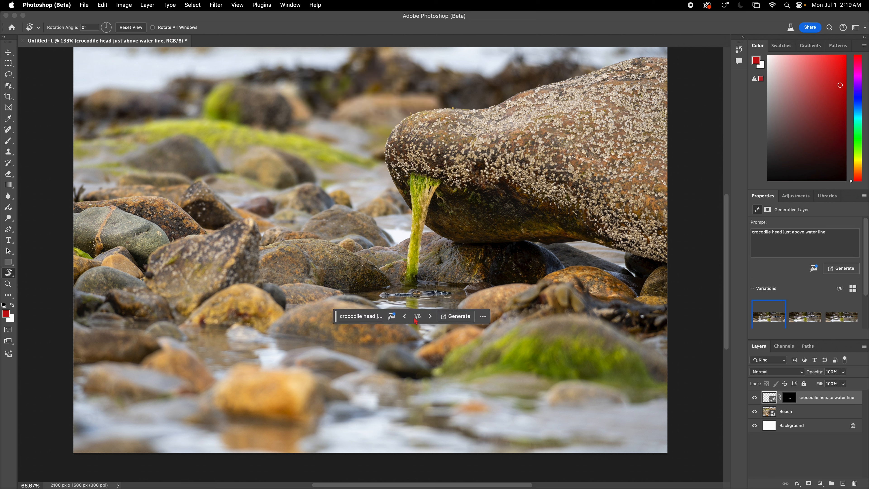
# - Step through all six crocodile variations, leaving variation 1 of 6 applied
pyautogui.click(404, 316)
pyautogui.click(405, 317)
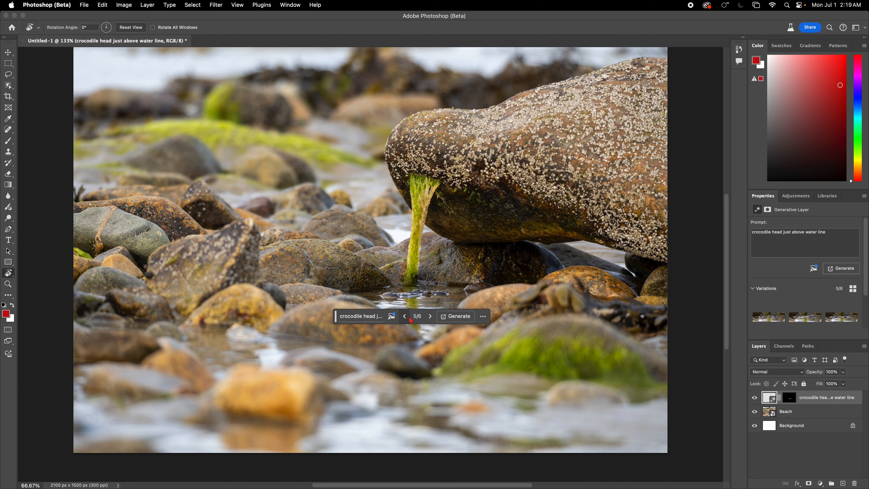
pyautogui.click(430, 317)
pyautogui.click(431, 317)
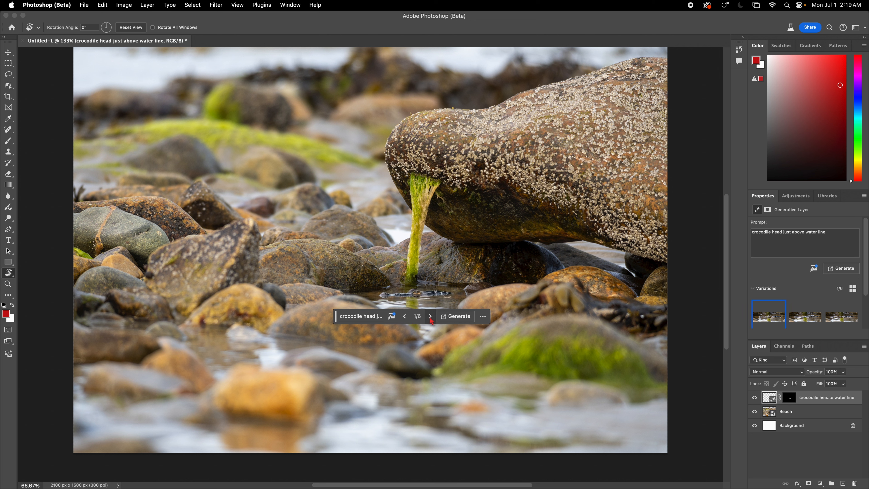
pyautogui.click(430, 318)
pyautogui.click(430, 318)
pyautogui.click(431, 318)
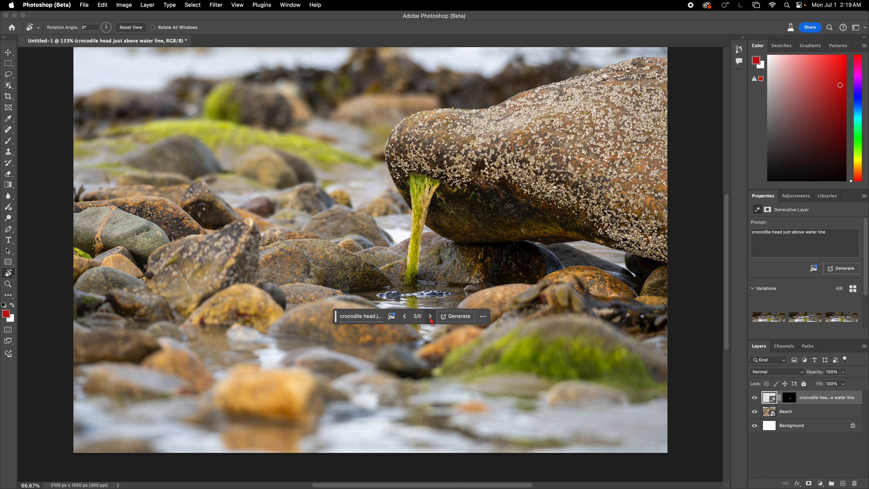
pyautogui.click(431, 318)
pyautogui.click(430, 318)
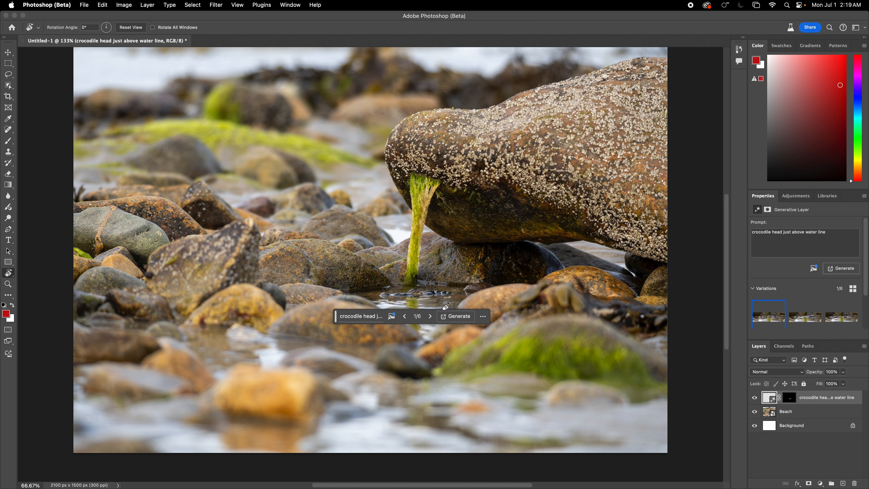
# - Select the Beach layer with the Move tool, check the variation options menu, then pick the Lasso tool
pyautogui.click(8, 52)
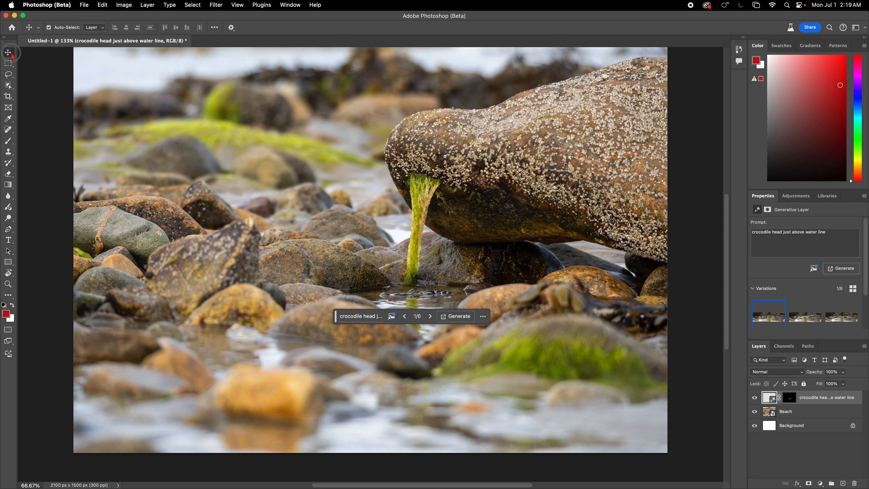
pyautogui.click(295, 142)
pyautogui.click(481, 319)
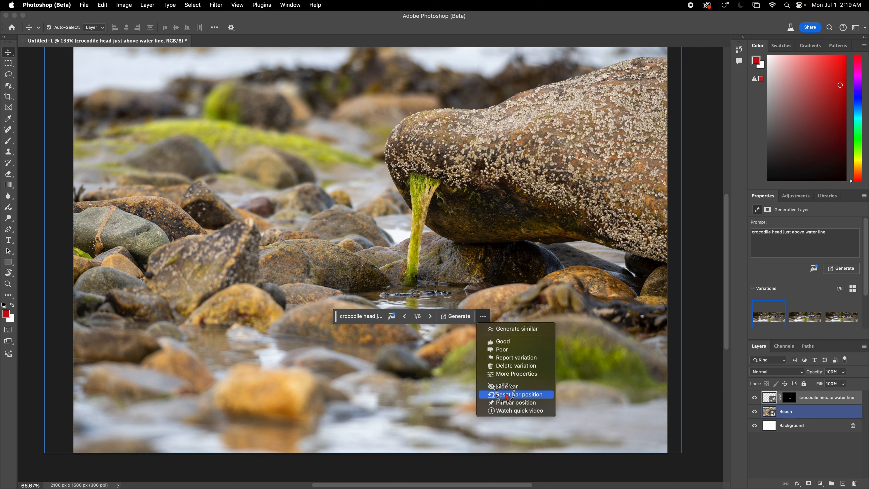
pyautogui.click(505, 342)
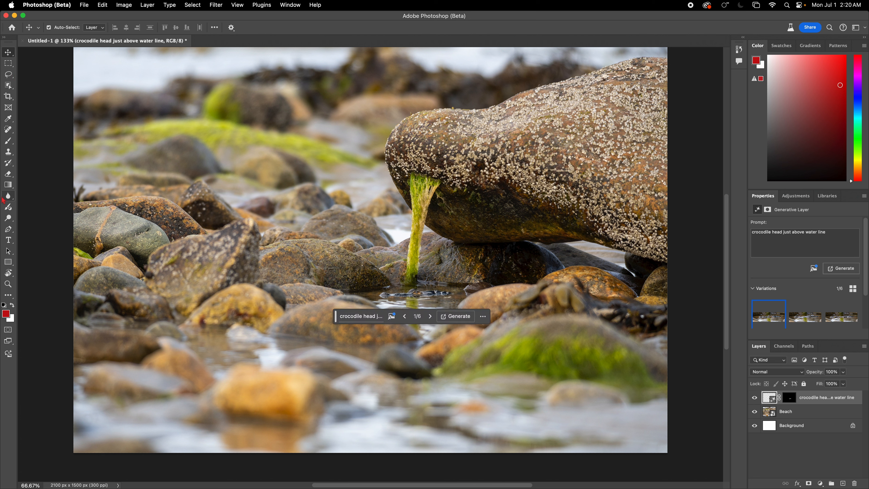
pyautogui.click(9, 75)
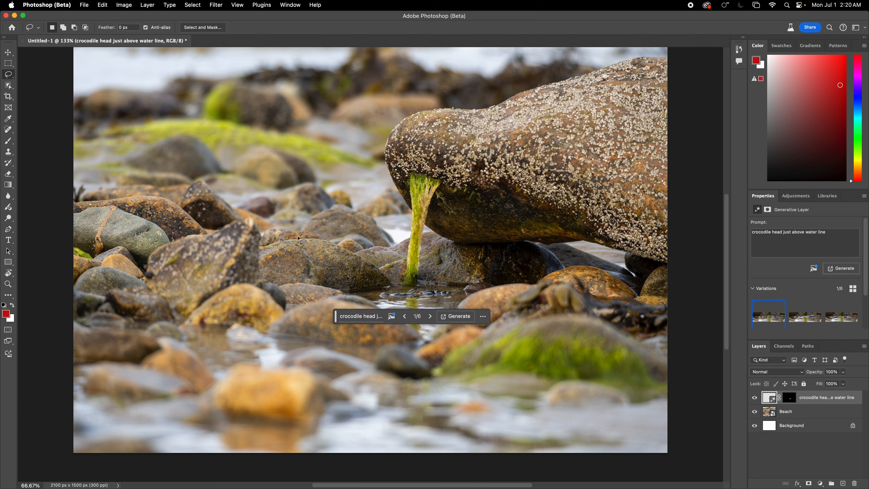
# - Lasso a small area on the rock and generate 'hawk standing on rock' with Generative Fill
pyautogui.moveTo(281, 240)
pyautogui.mouseDown()
pyautogui.moveTo(345, 247)
pyautogui.moveTo(317, 212)
pyautogui.mouseUp()
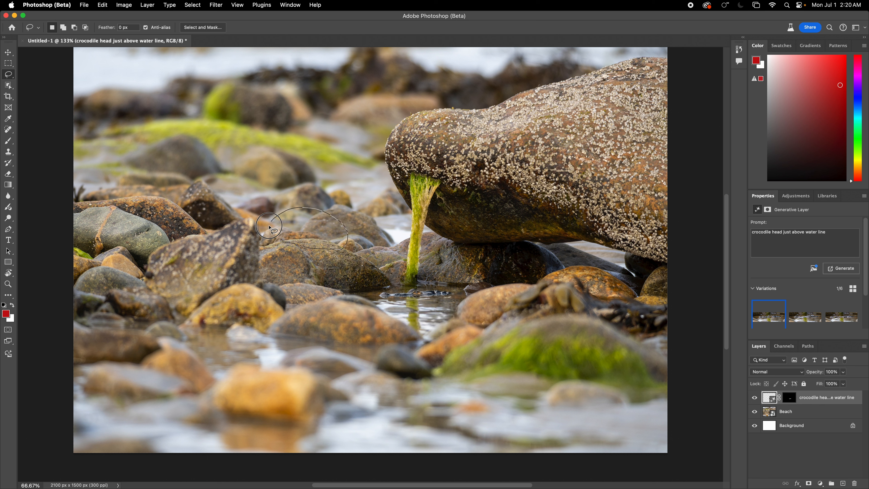
pyautogui.moveTo(281, 242); pyautogui.dragTo(285, 244)
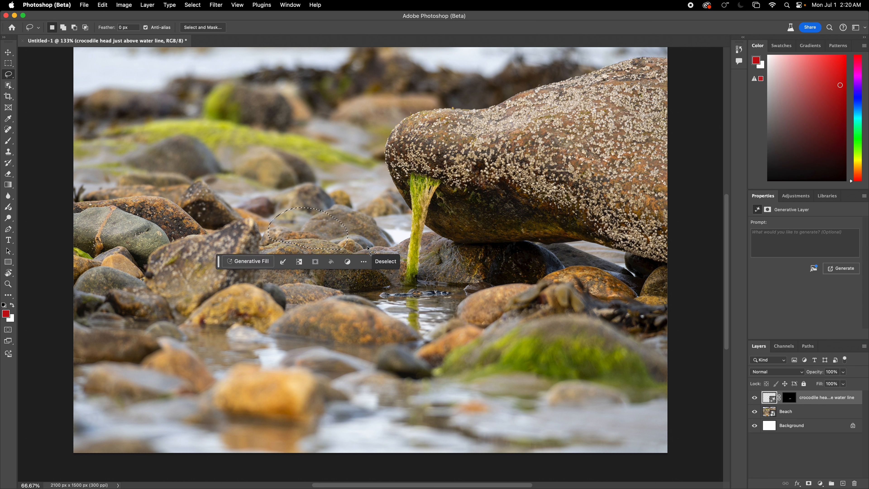
pyautogui.click(252, 262)
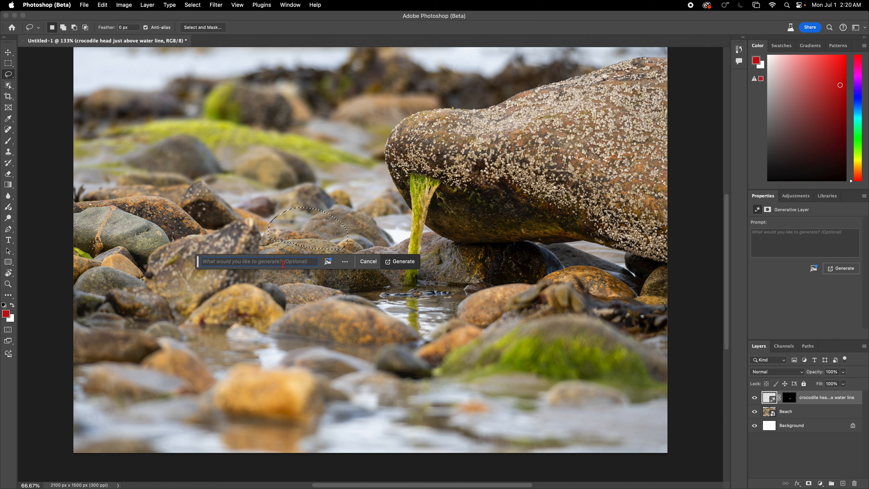
pyautogui.write('hawk')
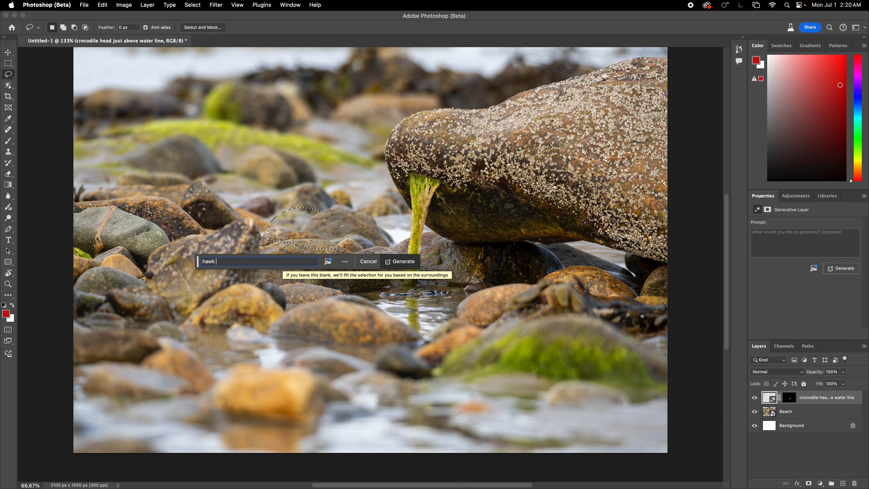
pyautogui.write(' sitt')
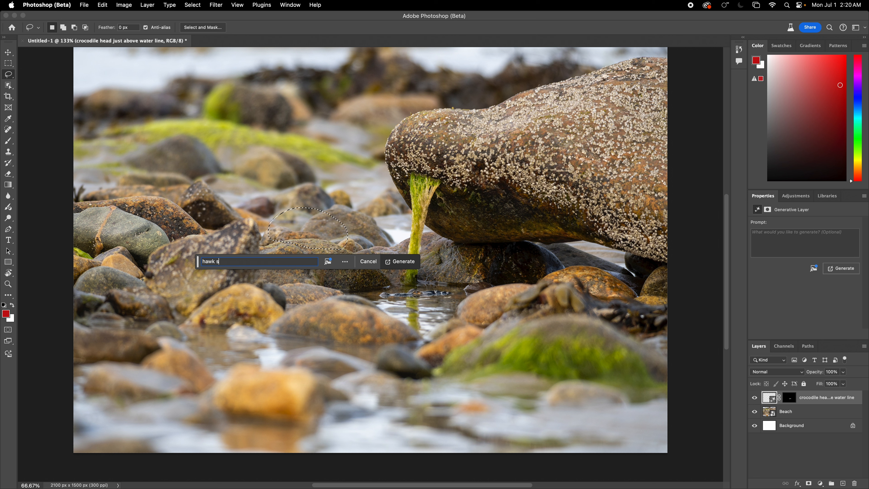
pyautogui.press('BackSpace')
pyautogui.press('BackSpace')
pyautogui.press('BackSpace')
pyautogui.write('standing')
pyautogui.press('Return')
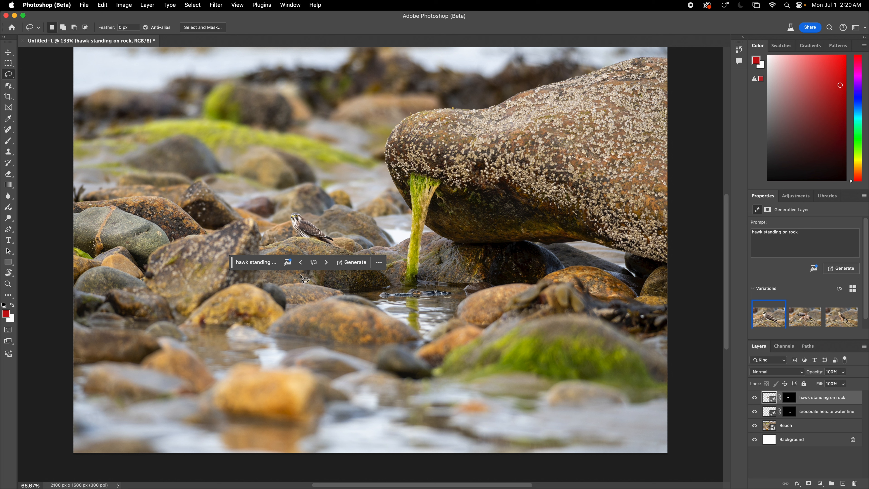
# - Cycle the hawk variations to settle on variation 2 of 3 and rate it Good
pyautogui.click(326, 263)
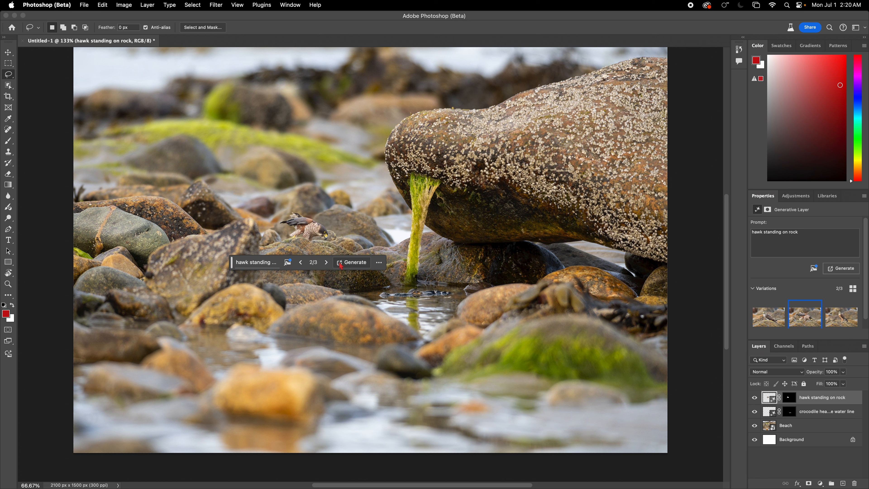
pyautogui.click(326, 263)
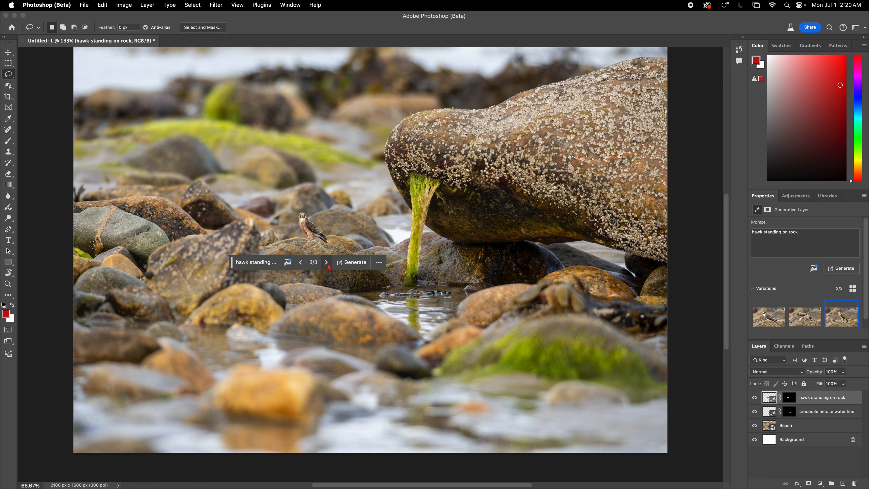
pyautogui.click(326, 262)
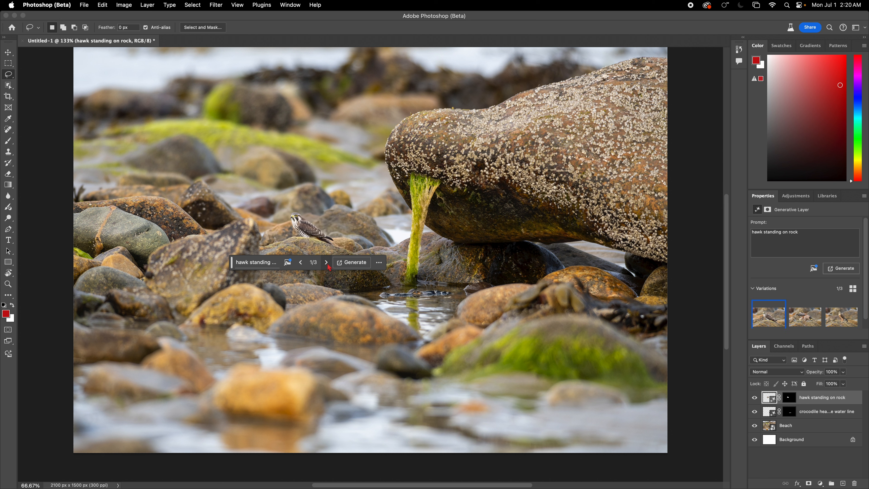
pyautogui.click(327, 262)
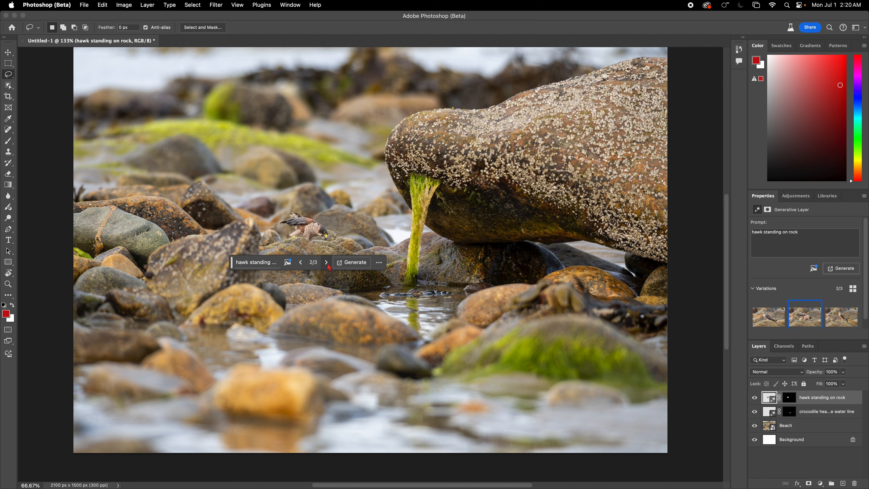
pyautogui.click(327, 264)
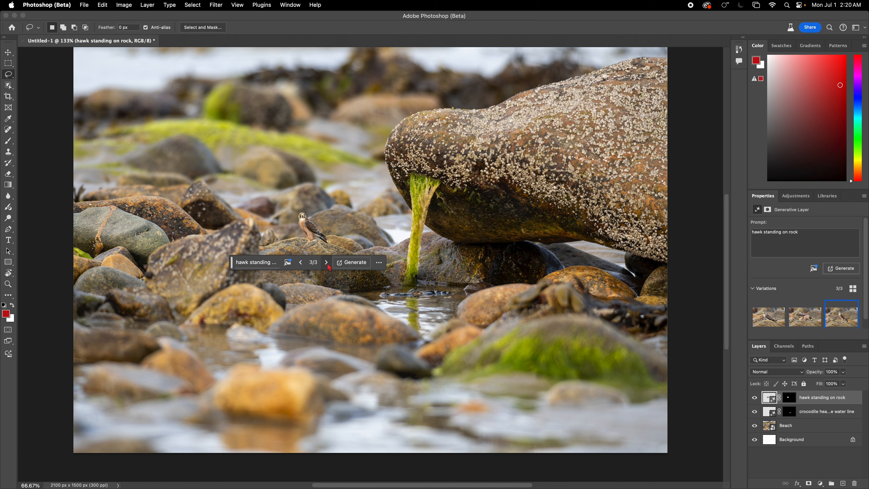
pyautogui.click(327, 264)
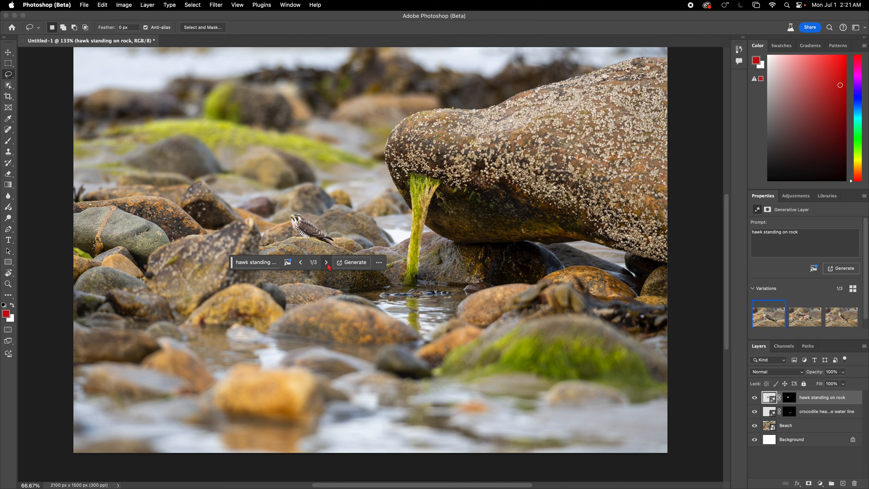
pyautogui.click(328, 264)
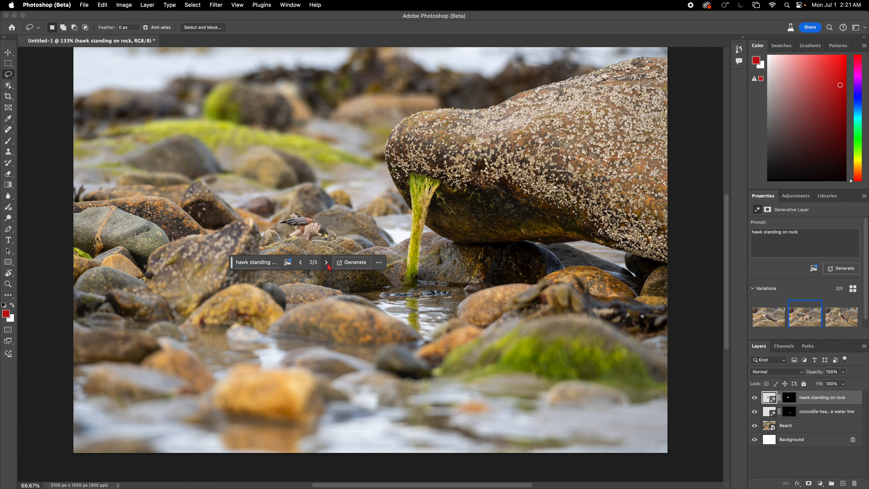
pyautogui.click(379, 262)
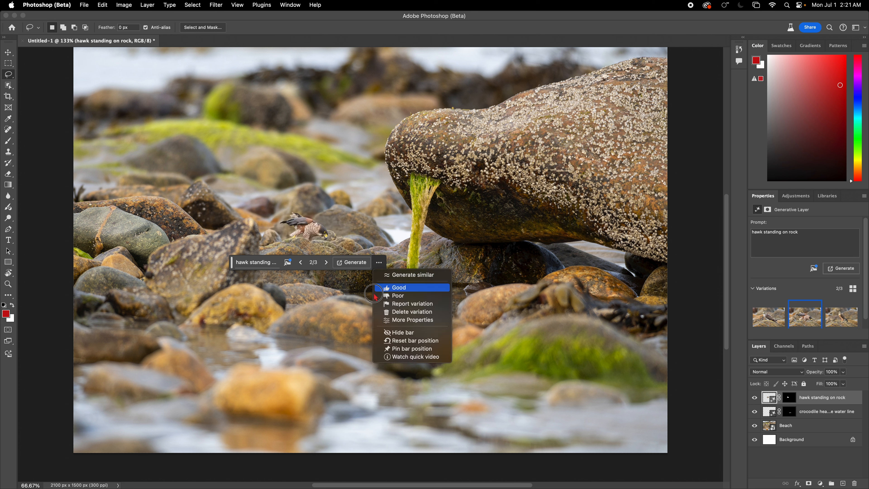
pyautogui.click(390, 289)
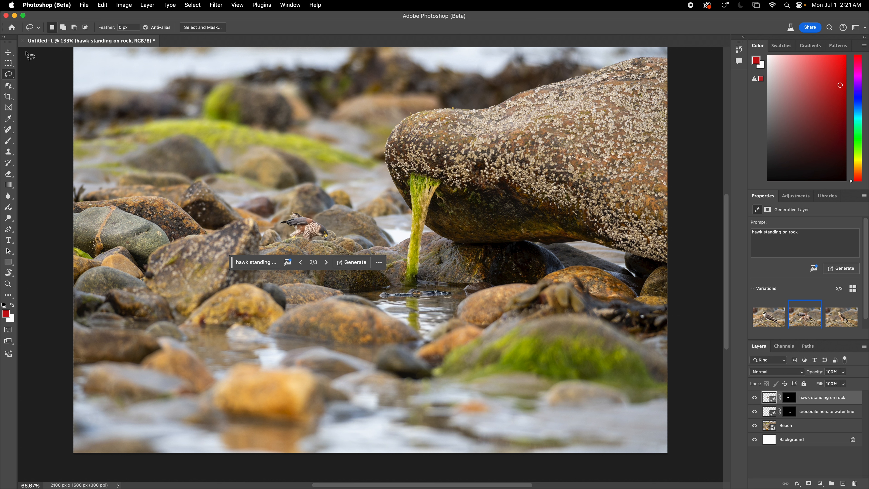
pyautogui.click(8, 52)
pyautogui.click(303, 185)
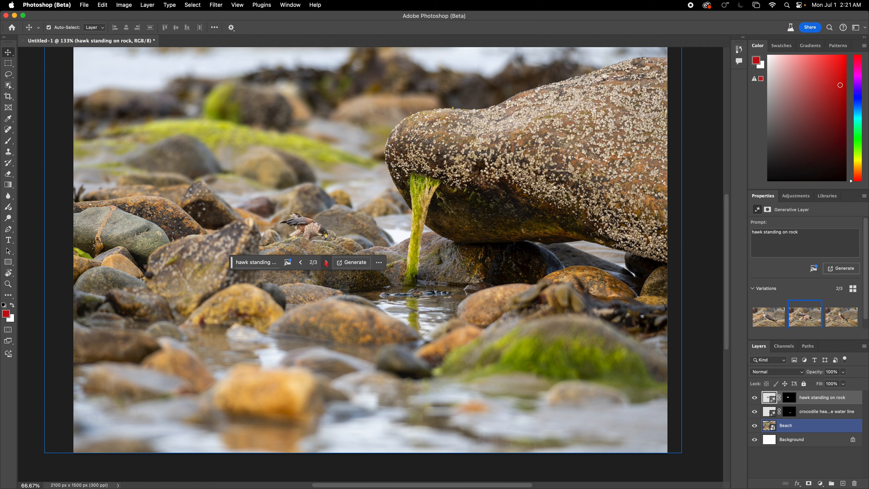
pyautogui.click(379, 263)
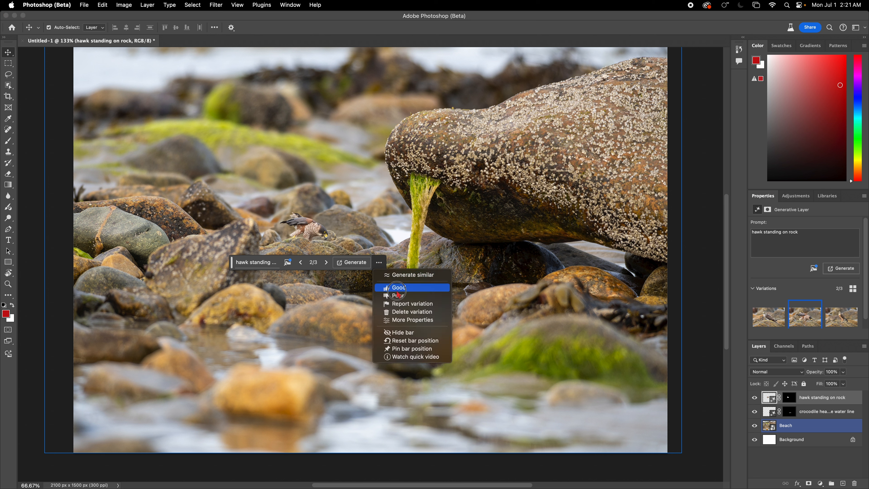
pyautogui.click(381, 266)
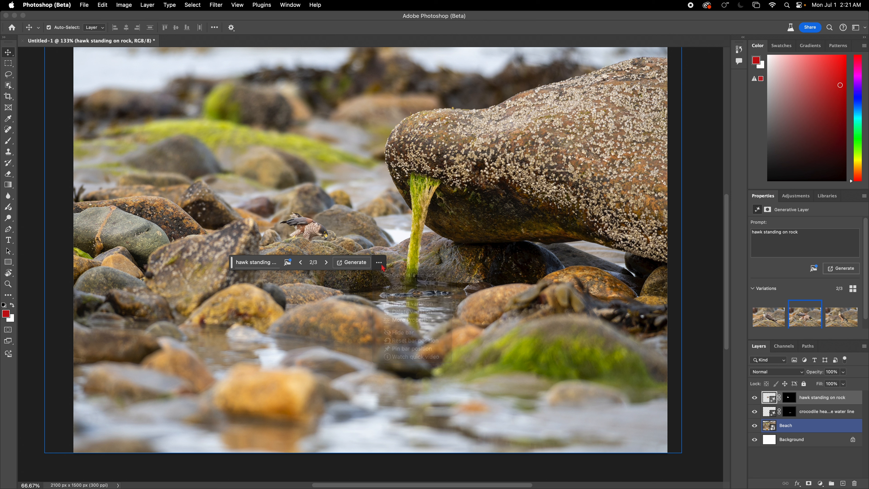
pyautogui.click(408, 275)
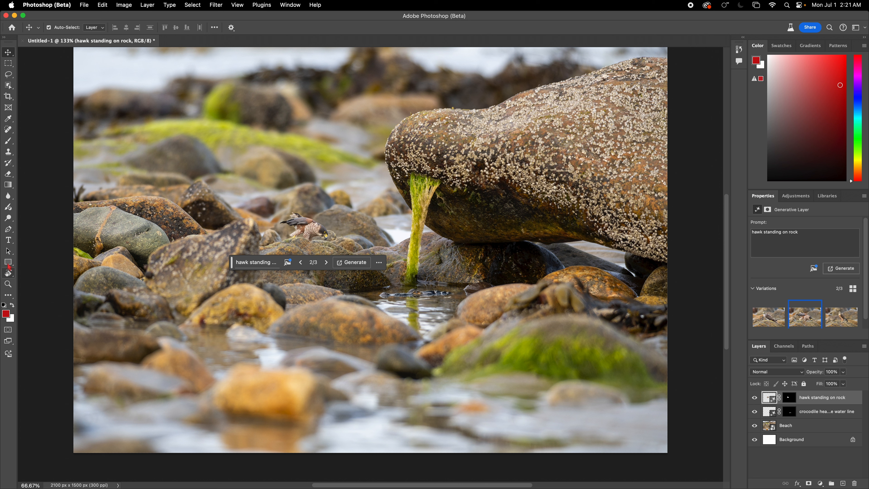
pyautogui.click(9, 251)
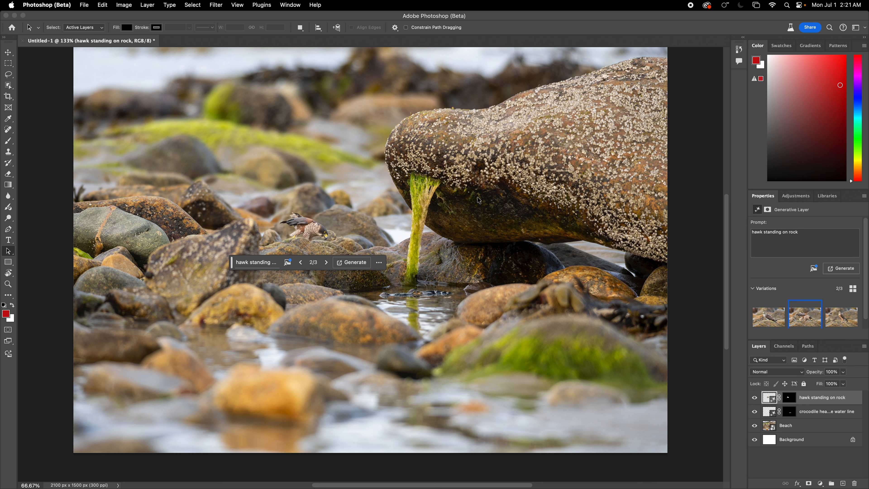
pyautogui.press('super+shift+5')
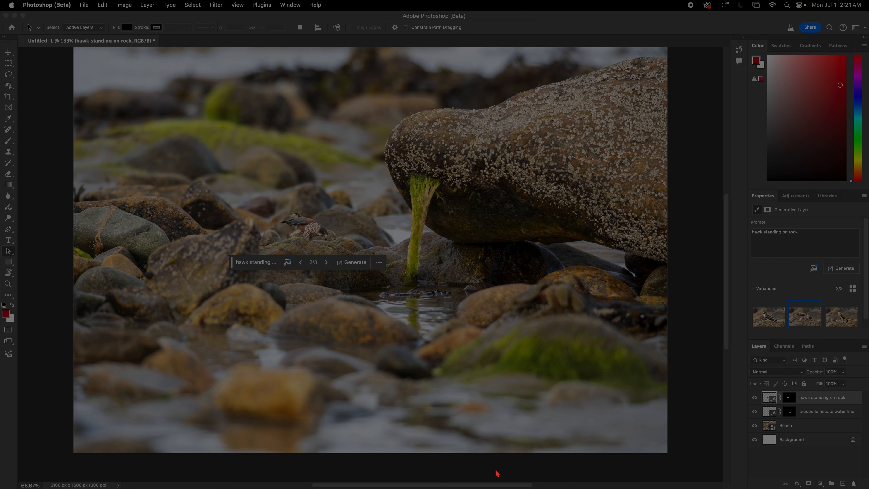